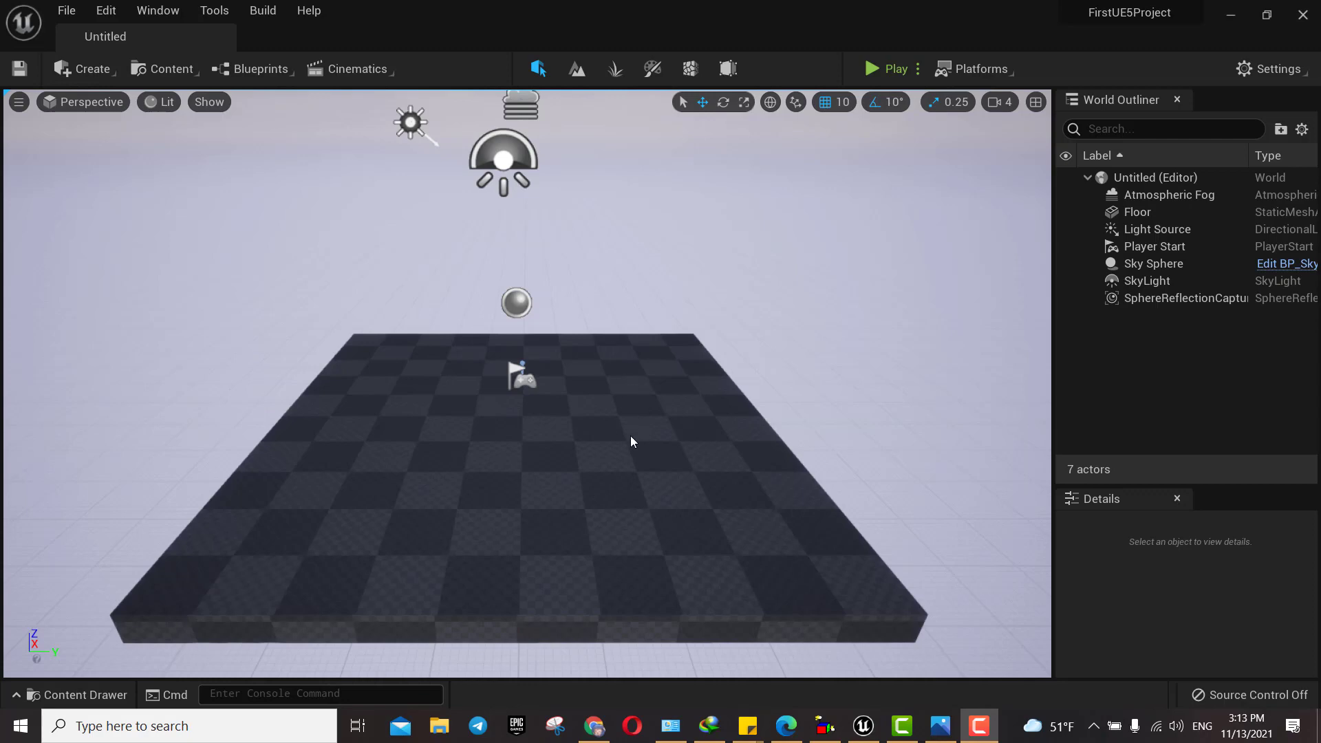
Step: View the example game-level images mario1.png, mario2.png and mario3.png in Photos, and return to the Unreal Editor
click(940, 726)
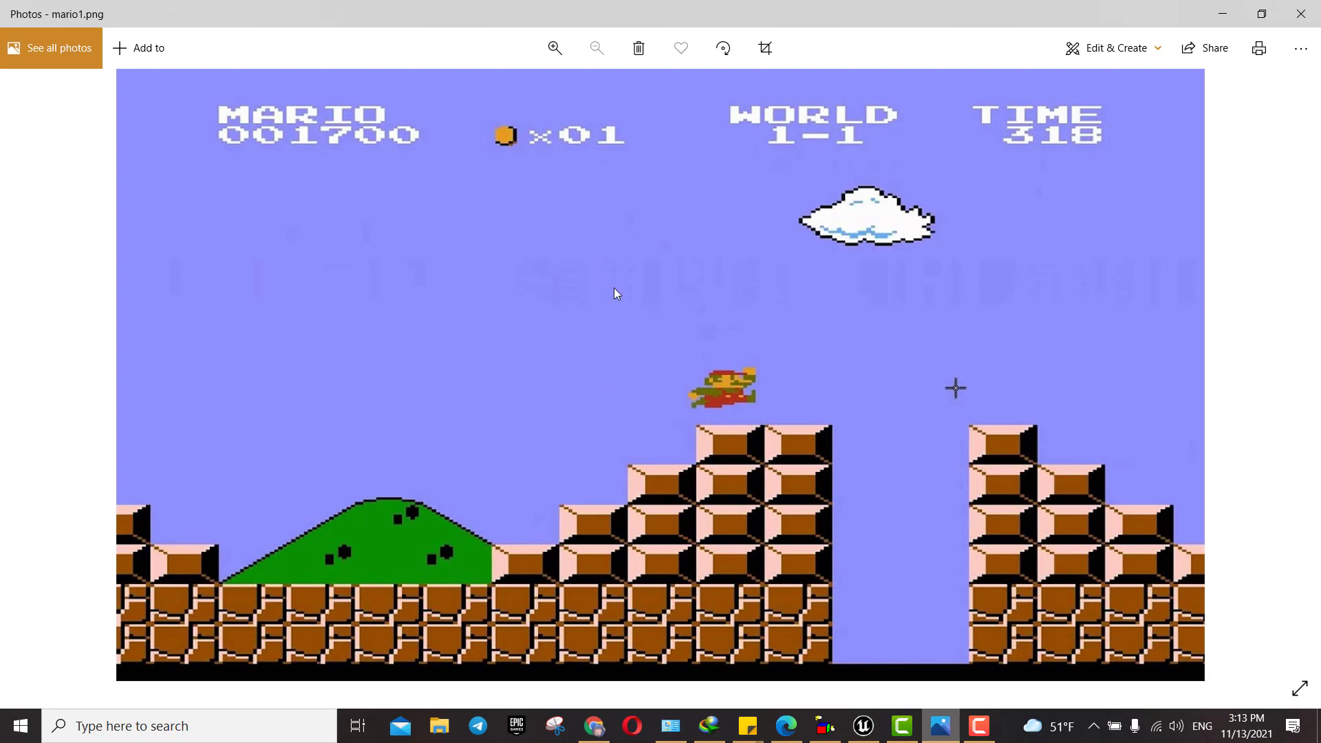
key(Right)
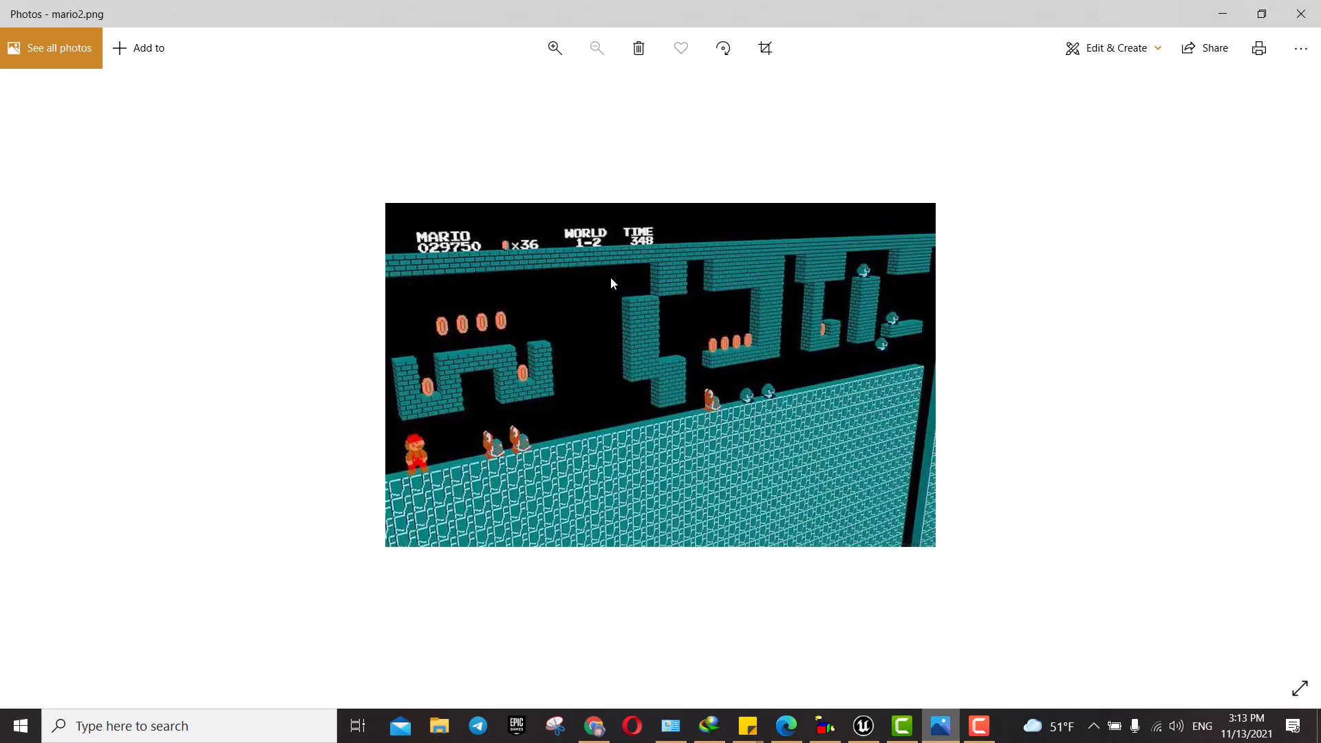
key(Right)
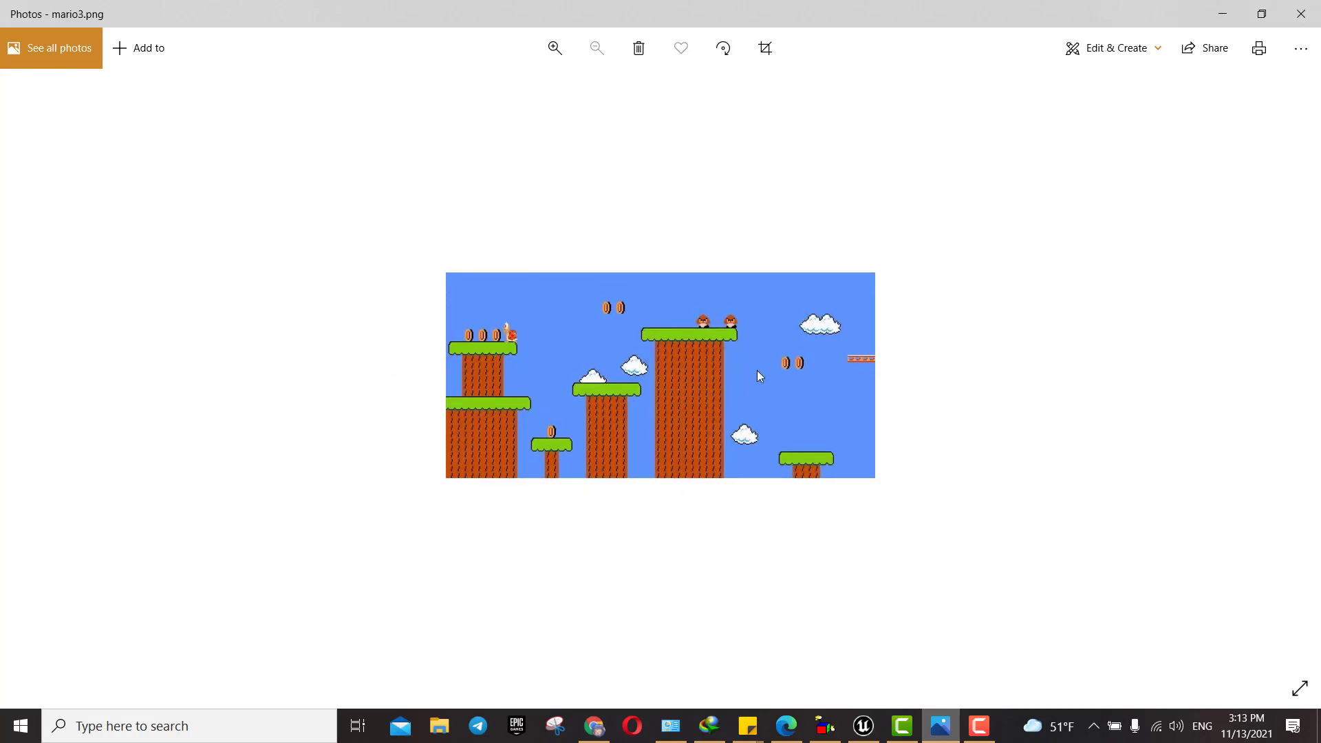
click(862, 724)
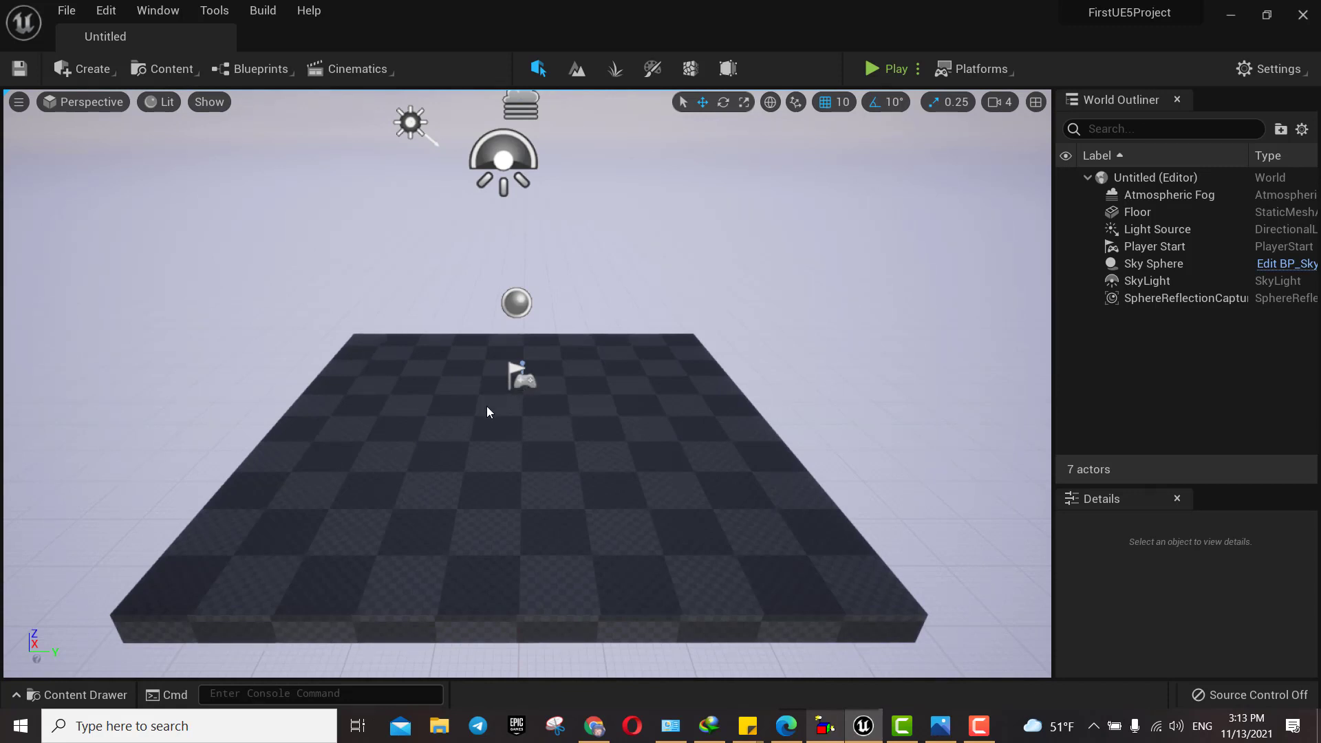
Step: Open the Minimal_Default level from the StarterContent Maps folder, followed by the Advanced_Lighting level
click(100, 692)
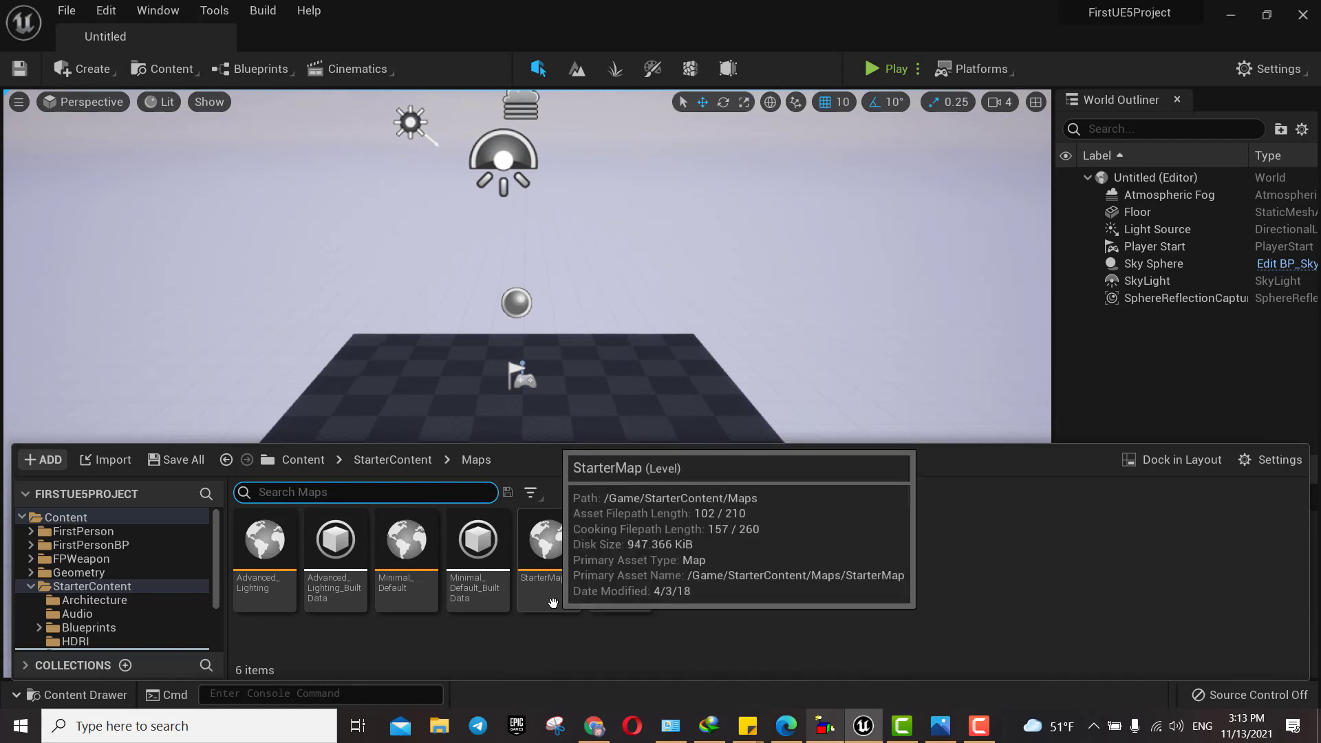
double_click(413, 550)
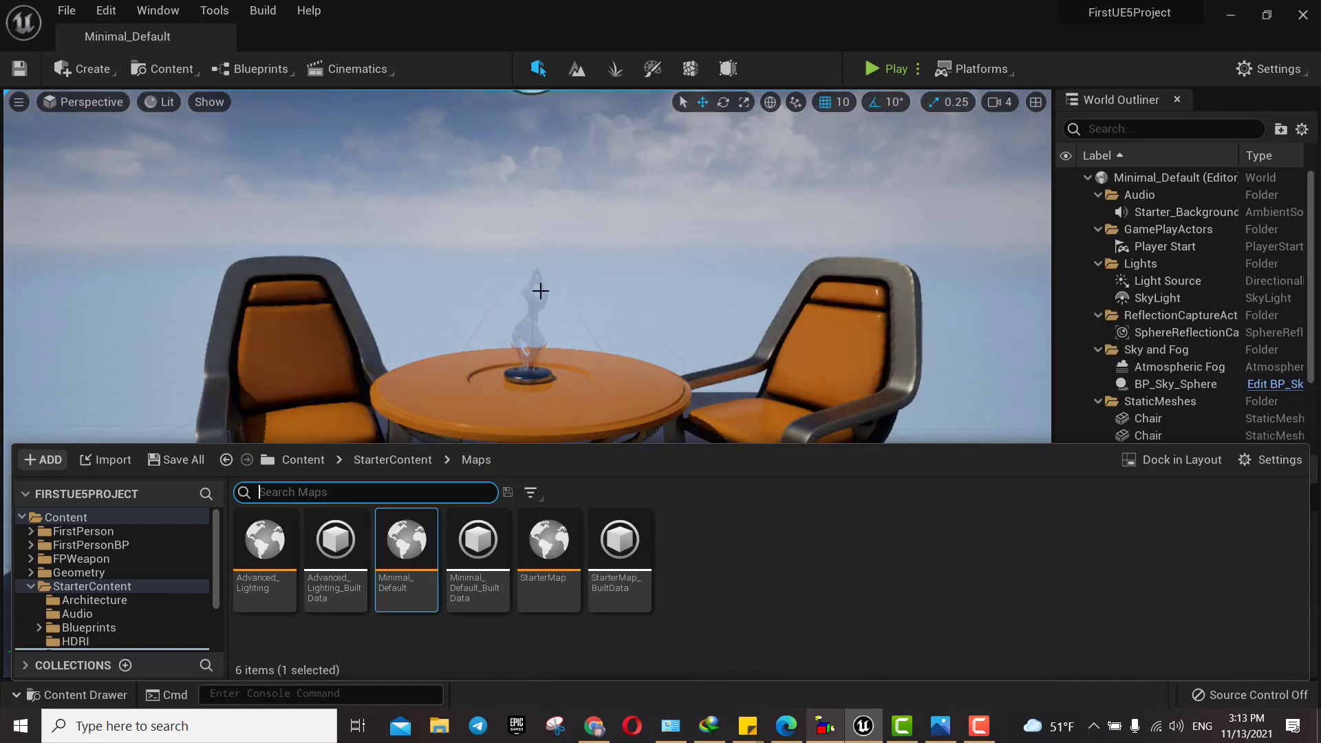
double_click(266, 547)
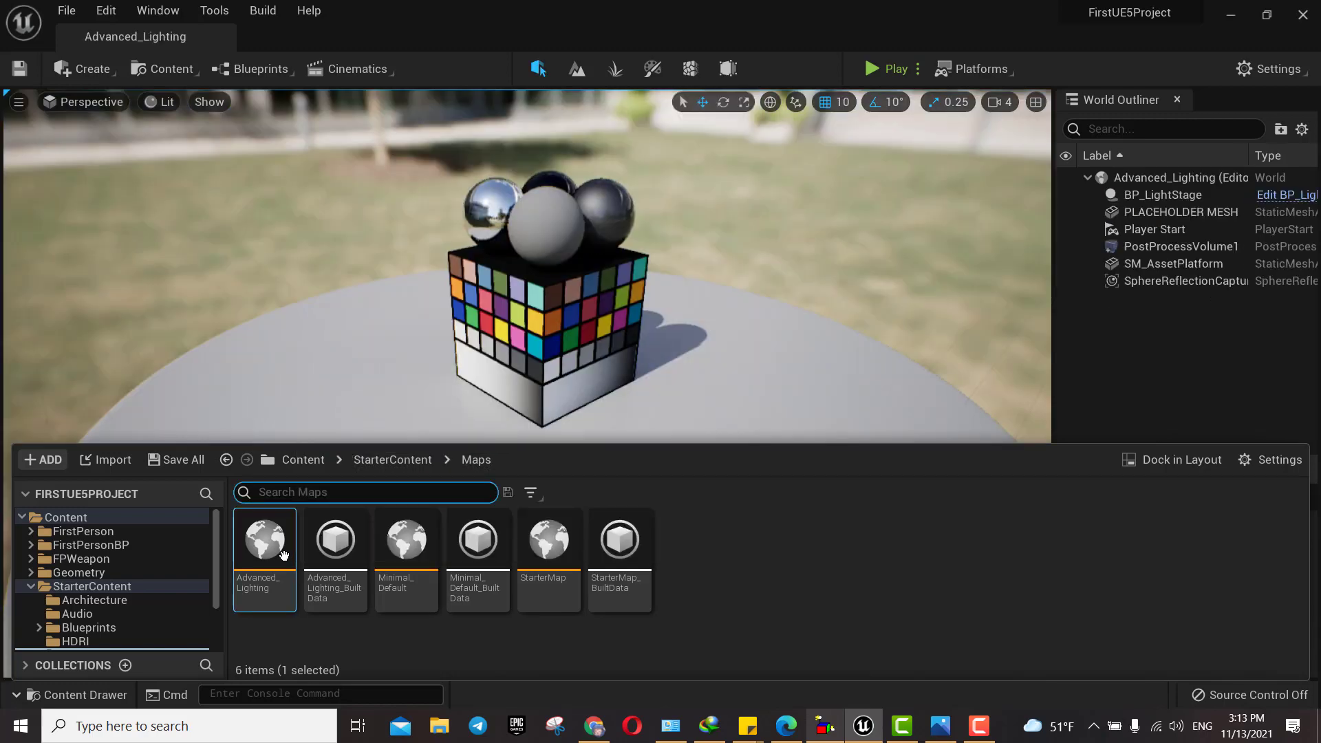
scroll(671, 271, down, 5)
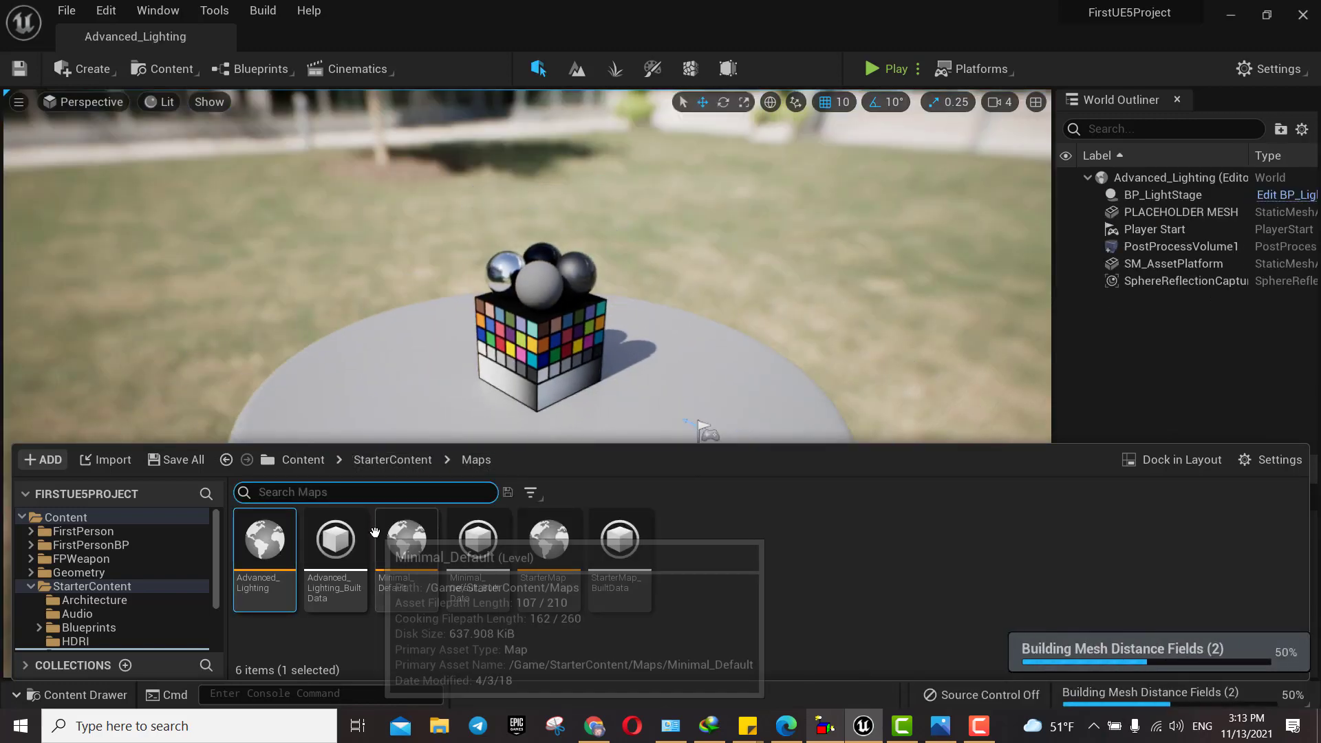
Step: Reopen the Minimal_Default level from the StarterContent Maps folder
click(394, 540)
double_click(393, 541)
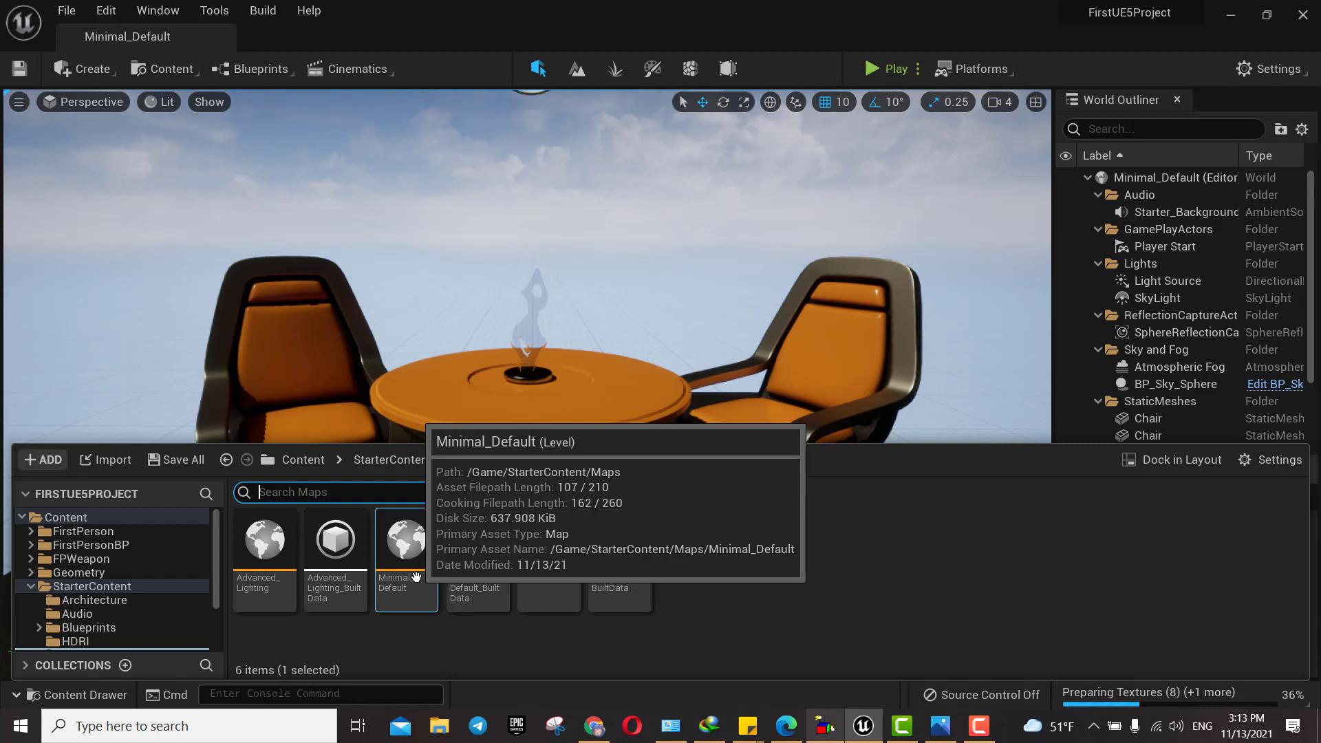
click(557, 578)
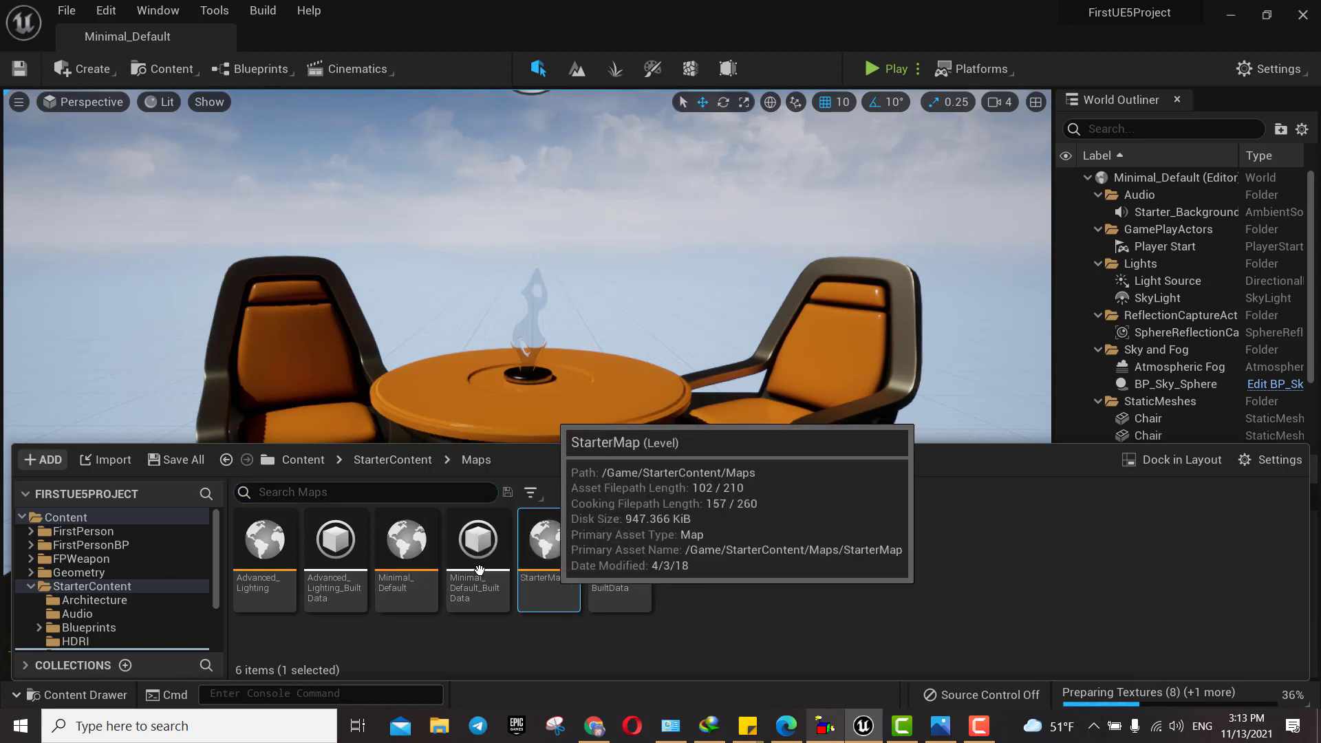
click(411, 560)
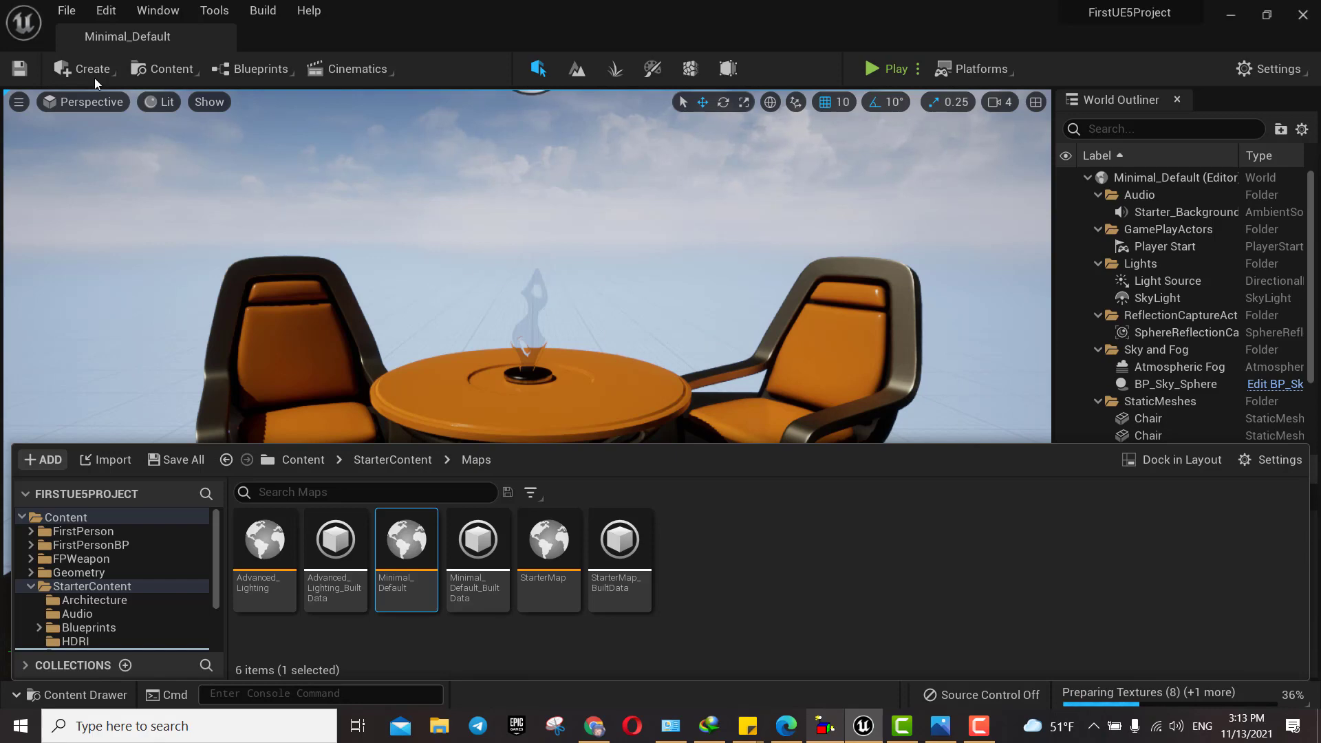
Step: Create a new level from the Default template and select its floor
click(63, 15)
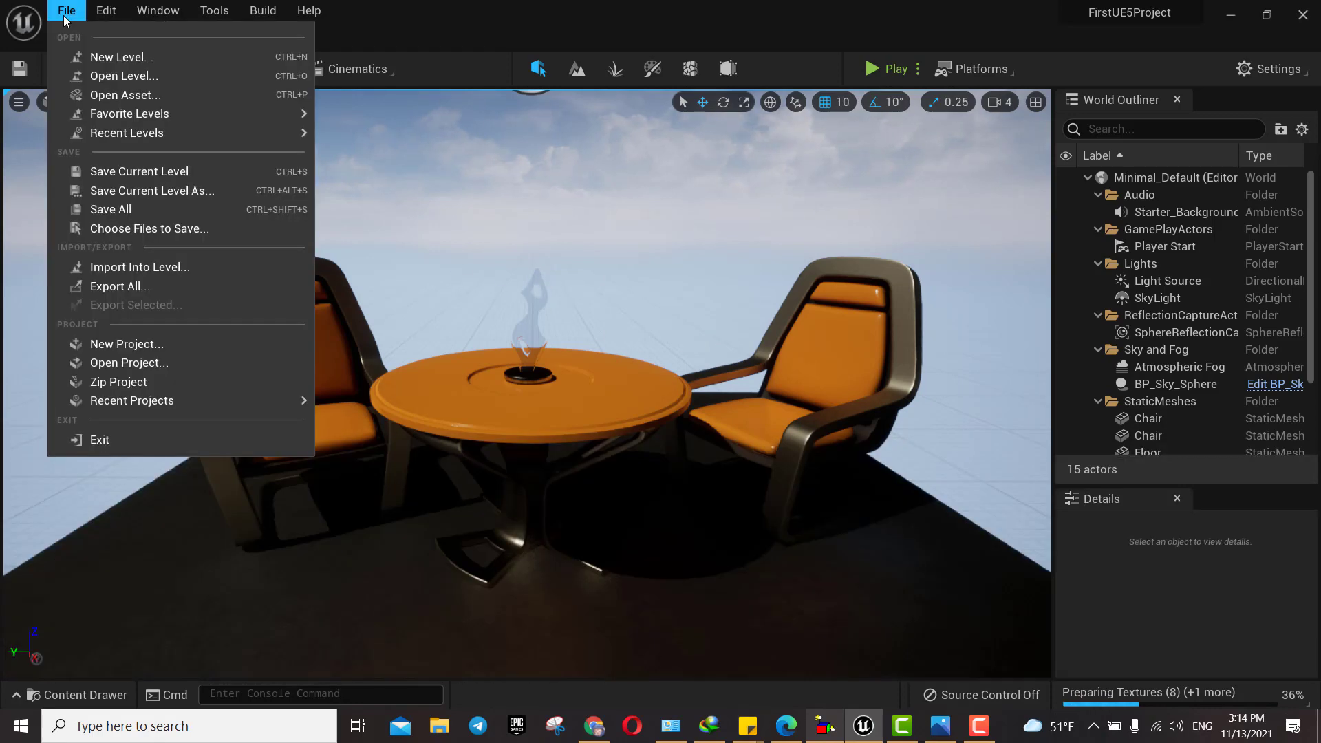
click(89, 55)
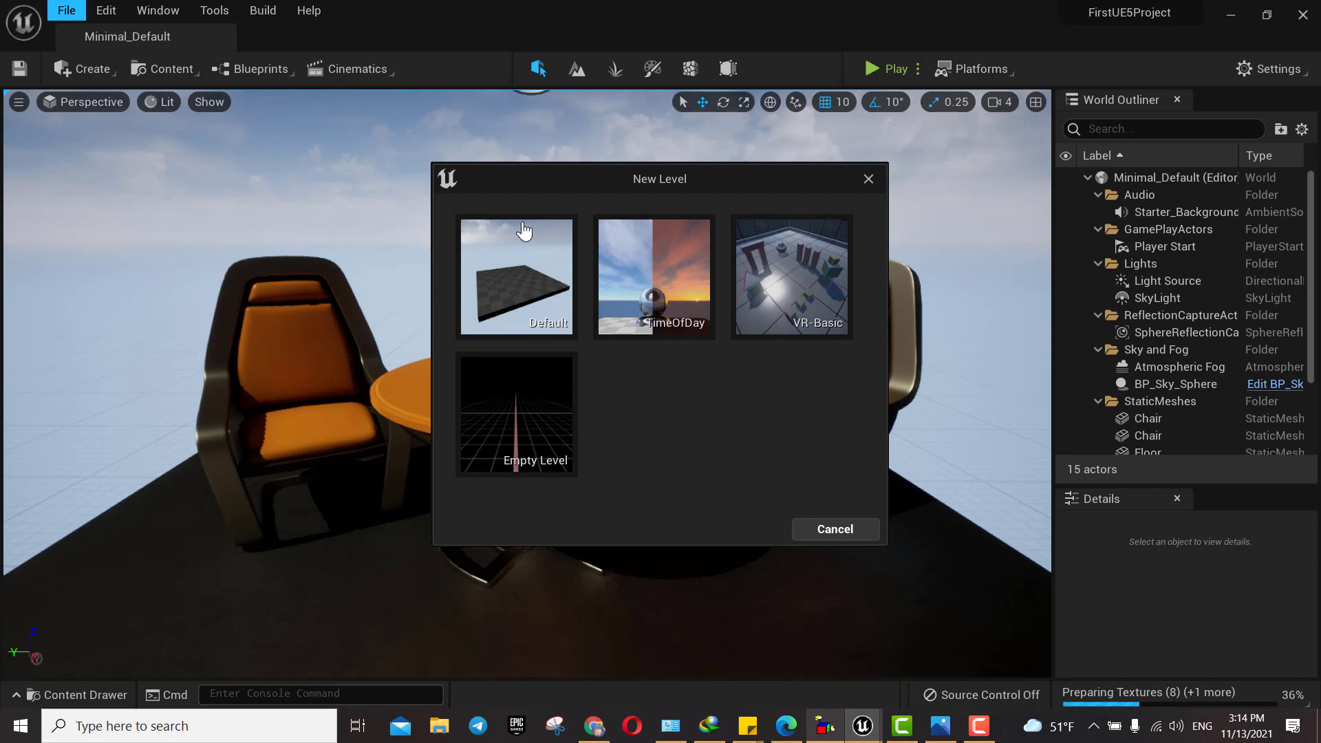
click(514, 309)
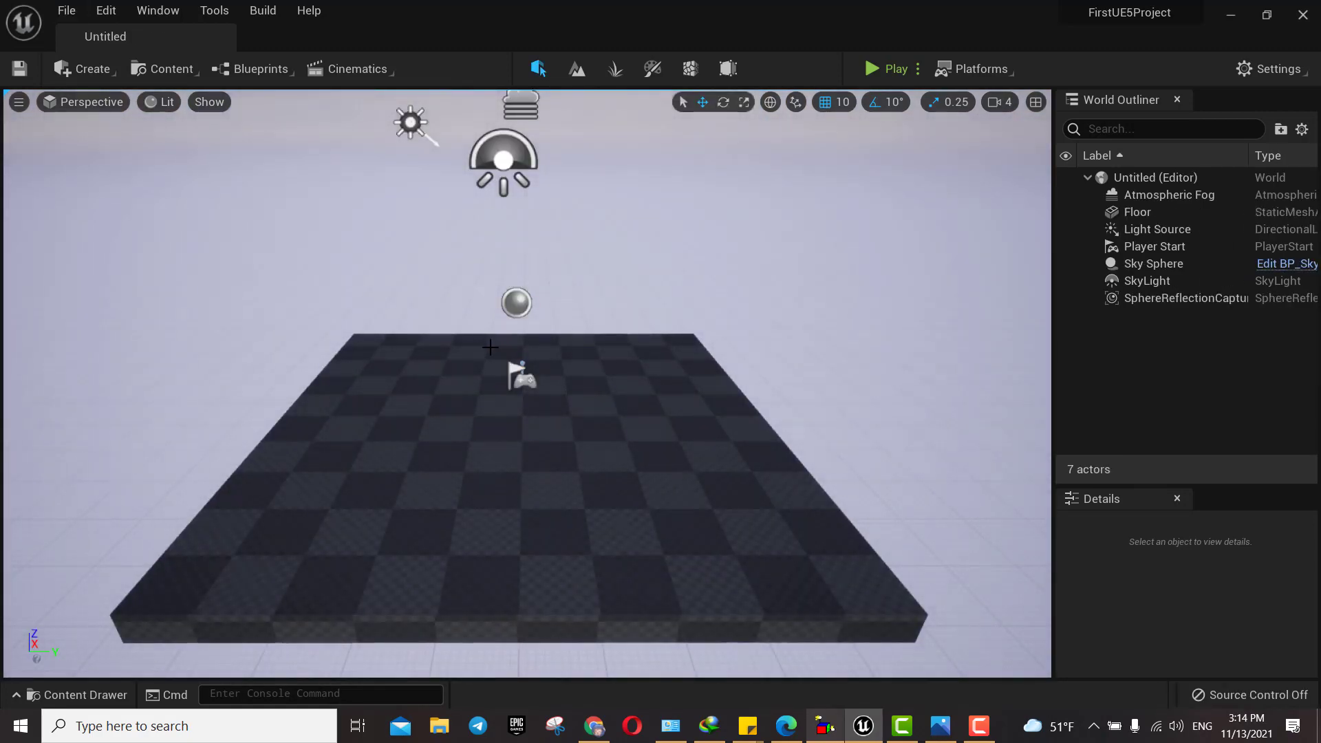
right_drag(564, 434, 468, 491)
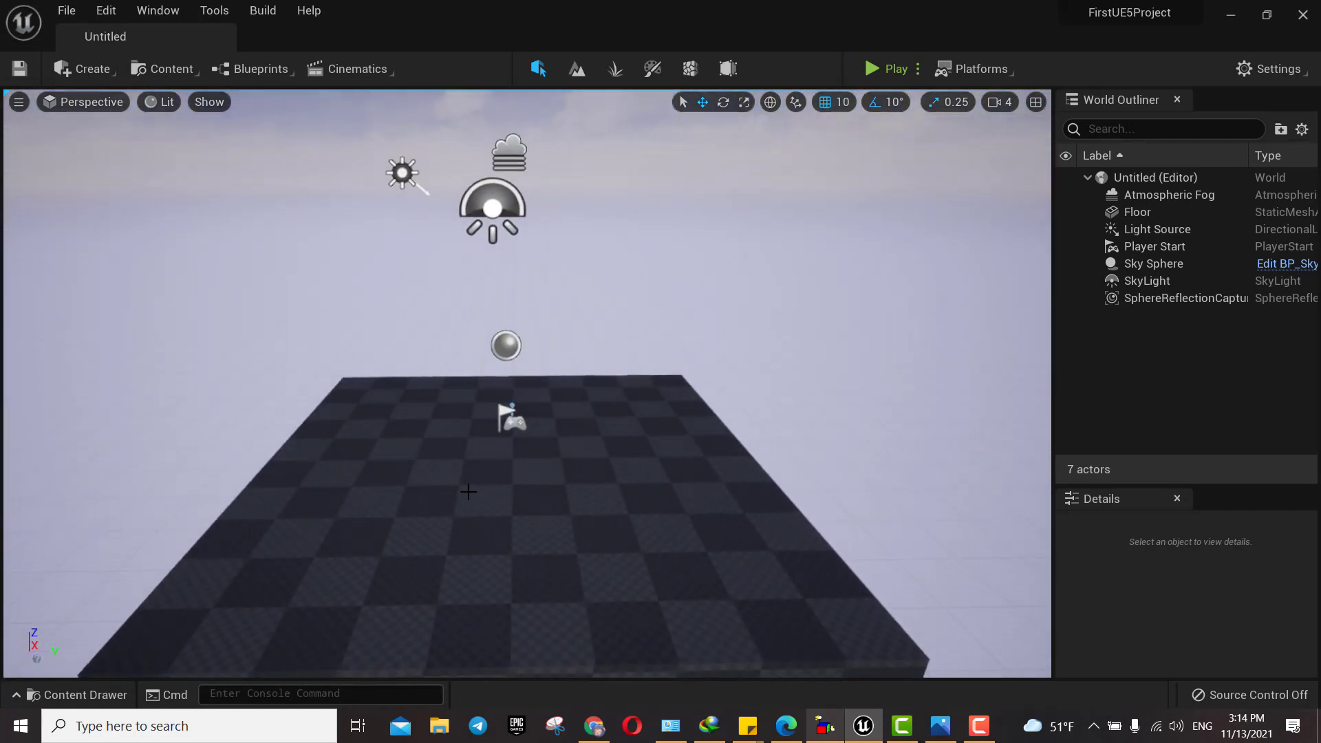
click(472, 489)
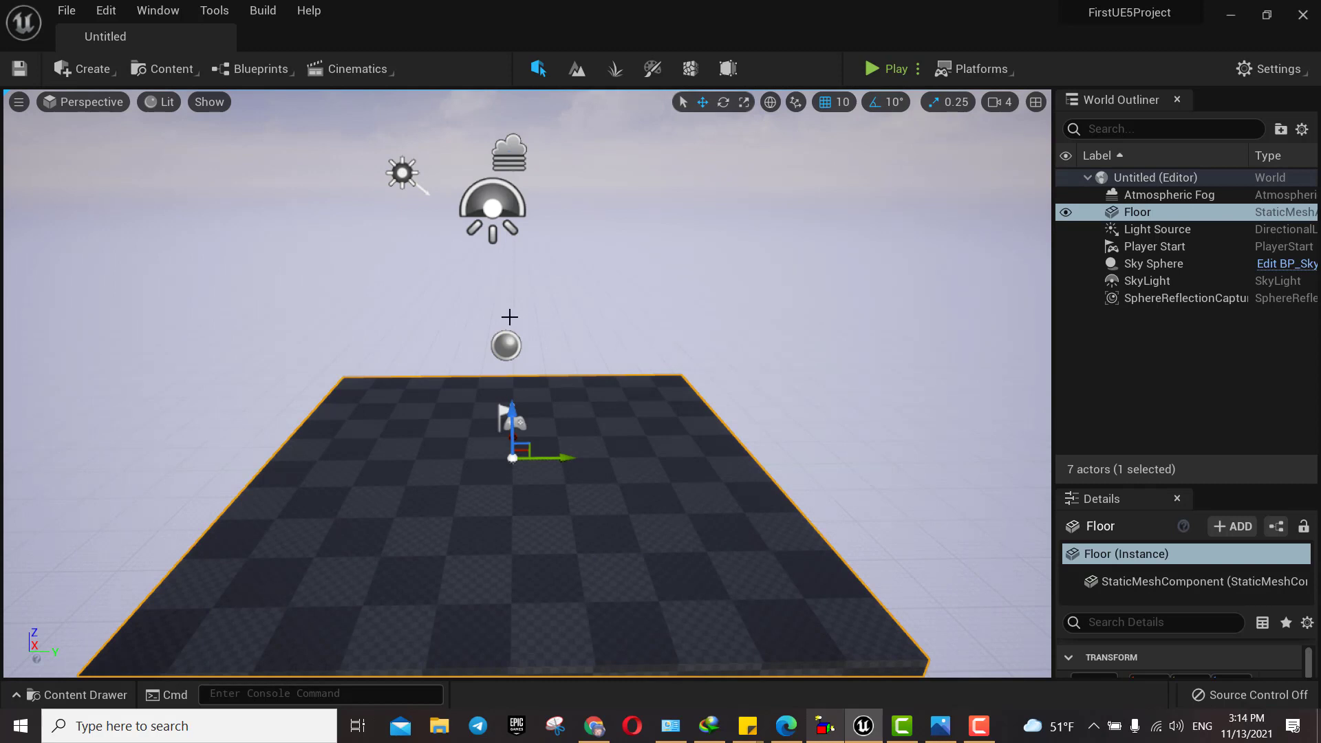
Step: Create a new level from the TimeOfDay template and look around the scene
click(73, 14)
click(89, 55)
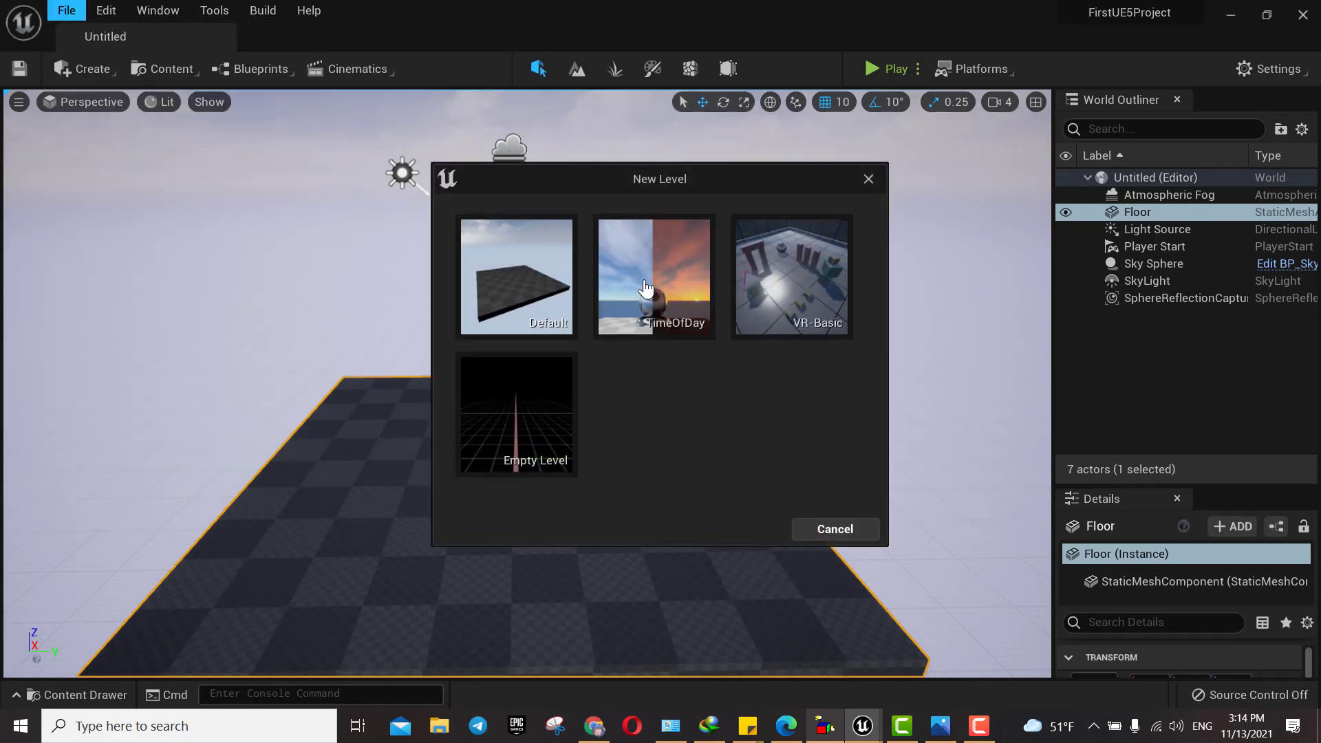
click(685, 338)
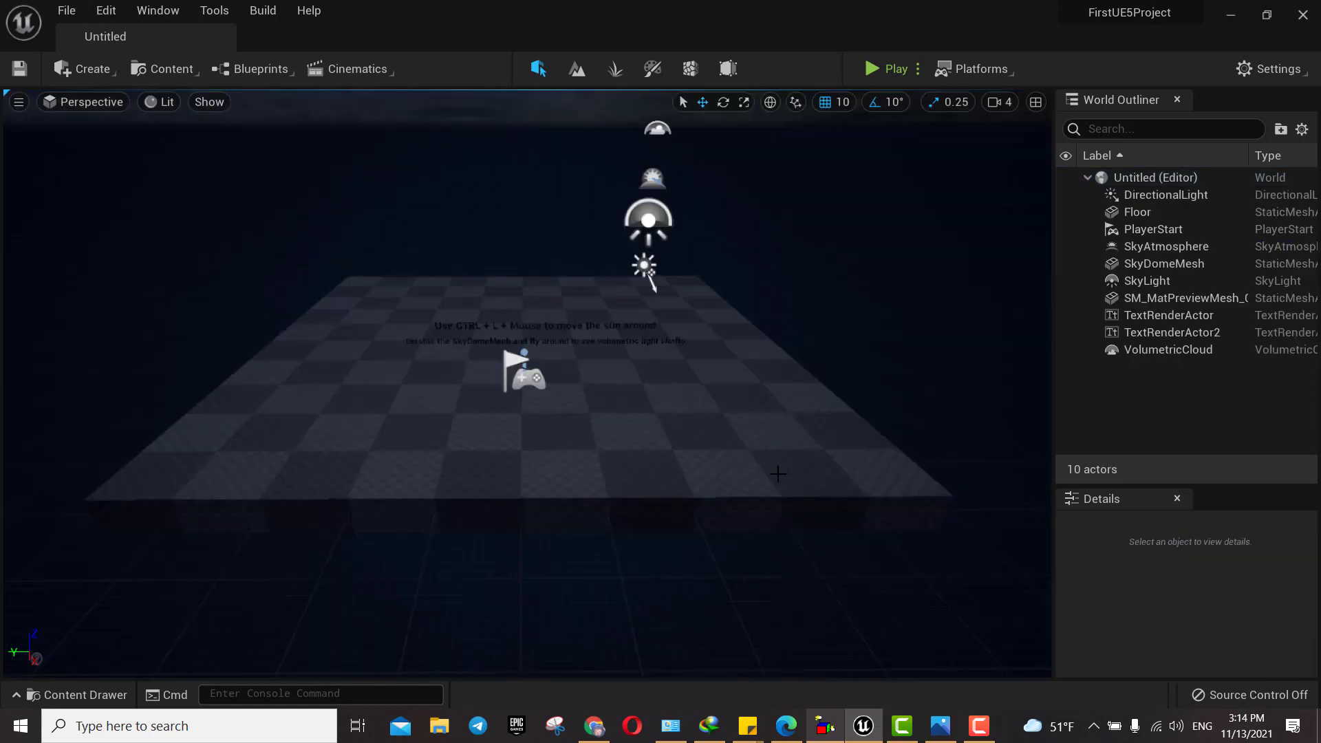
right_drag(679, 420, 636, 411)
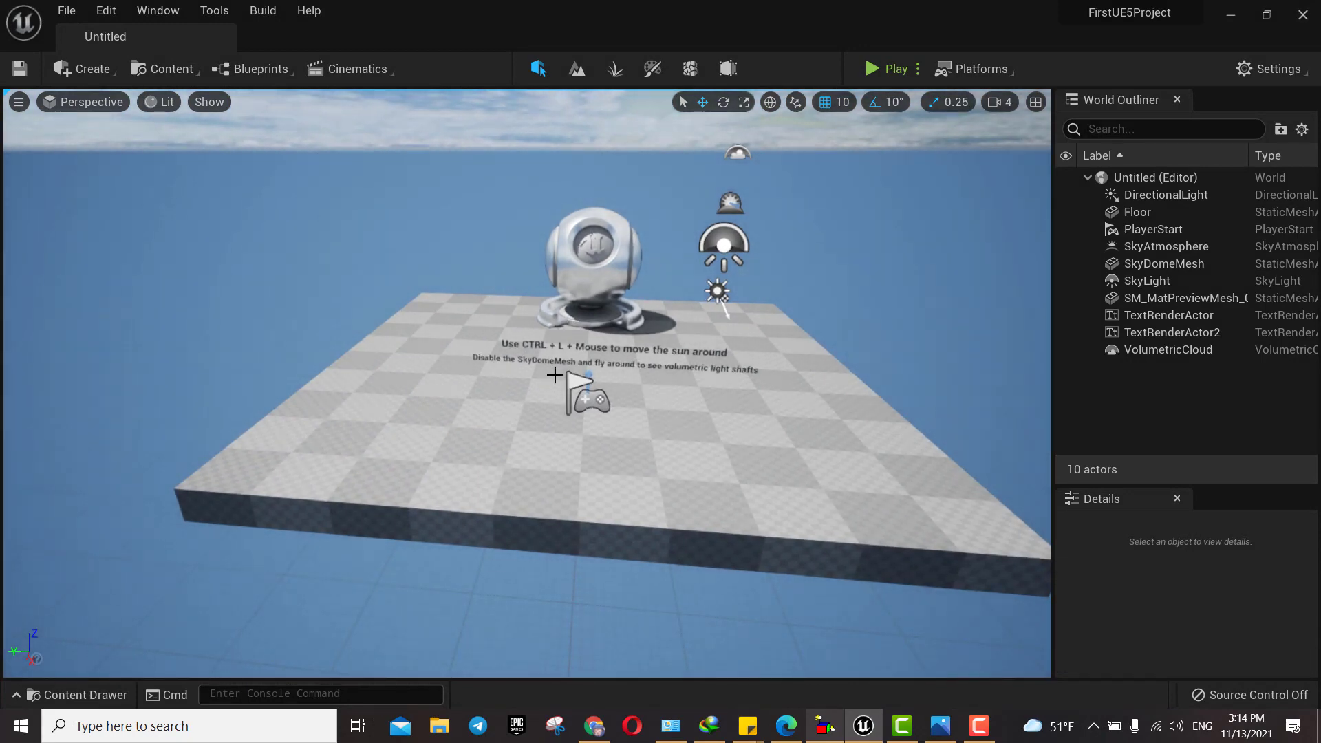
Step: Create a new level from the VR-Basic template and look around the room
click(61, 16)
click(101, 58)
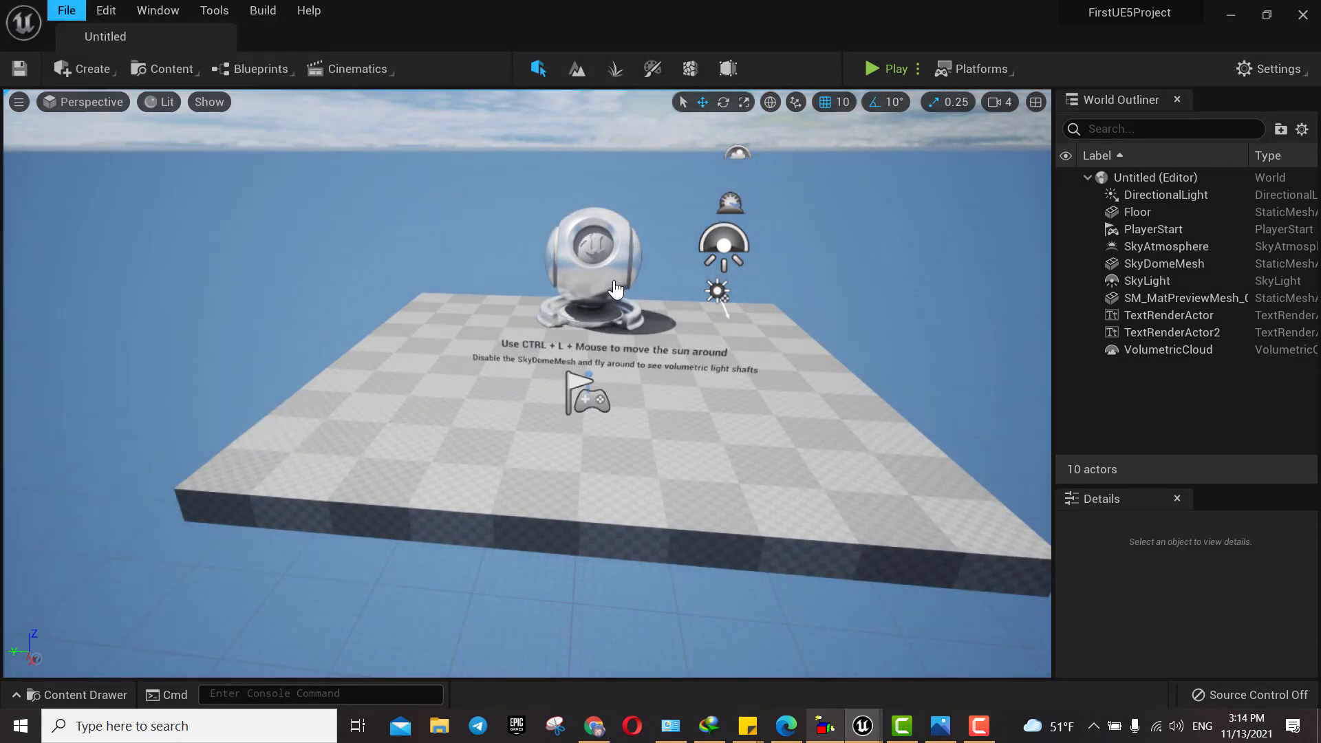
click(805, 329)
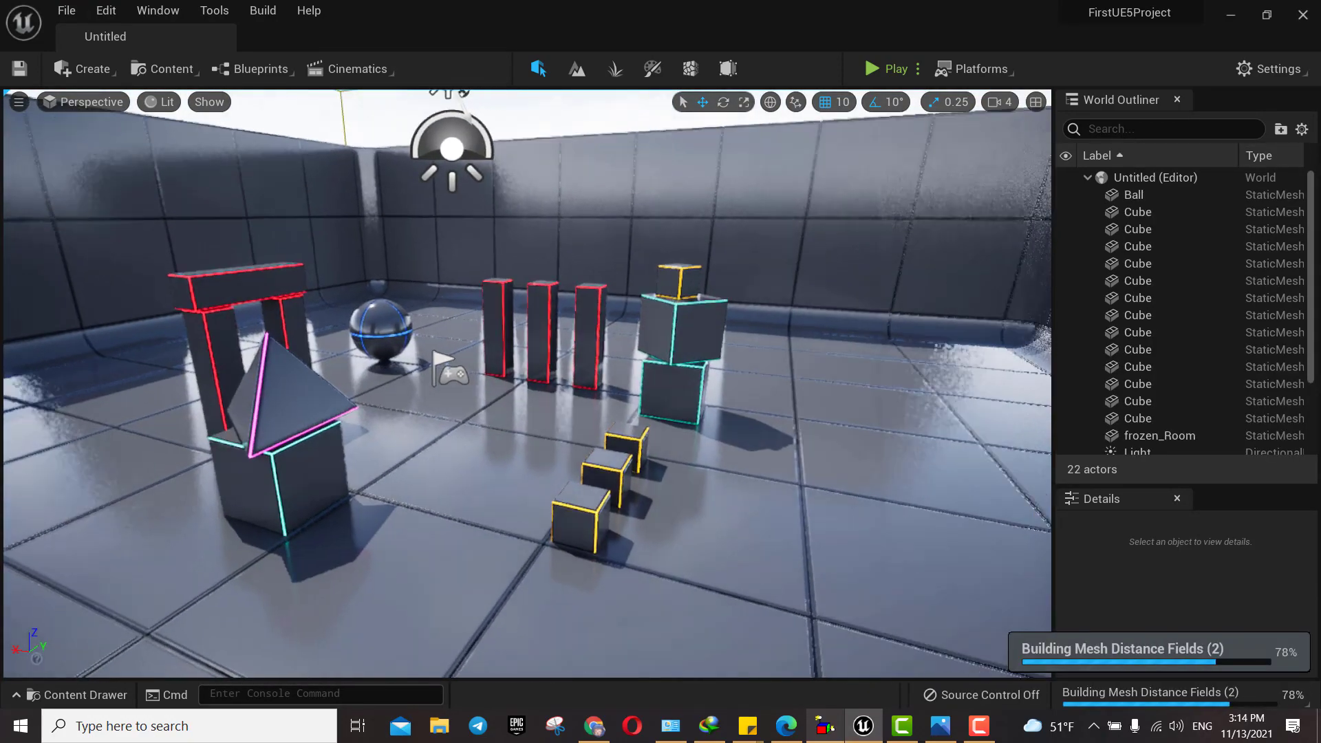
right_drag(527, 384, 592, 353)
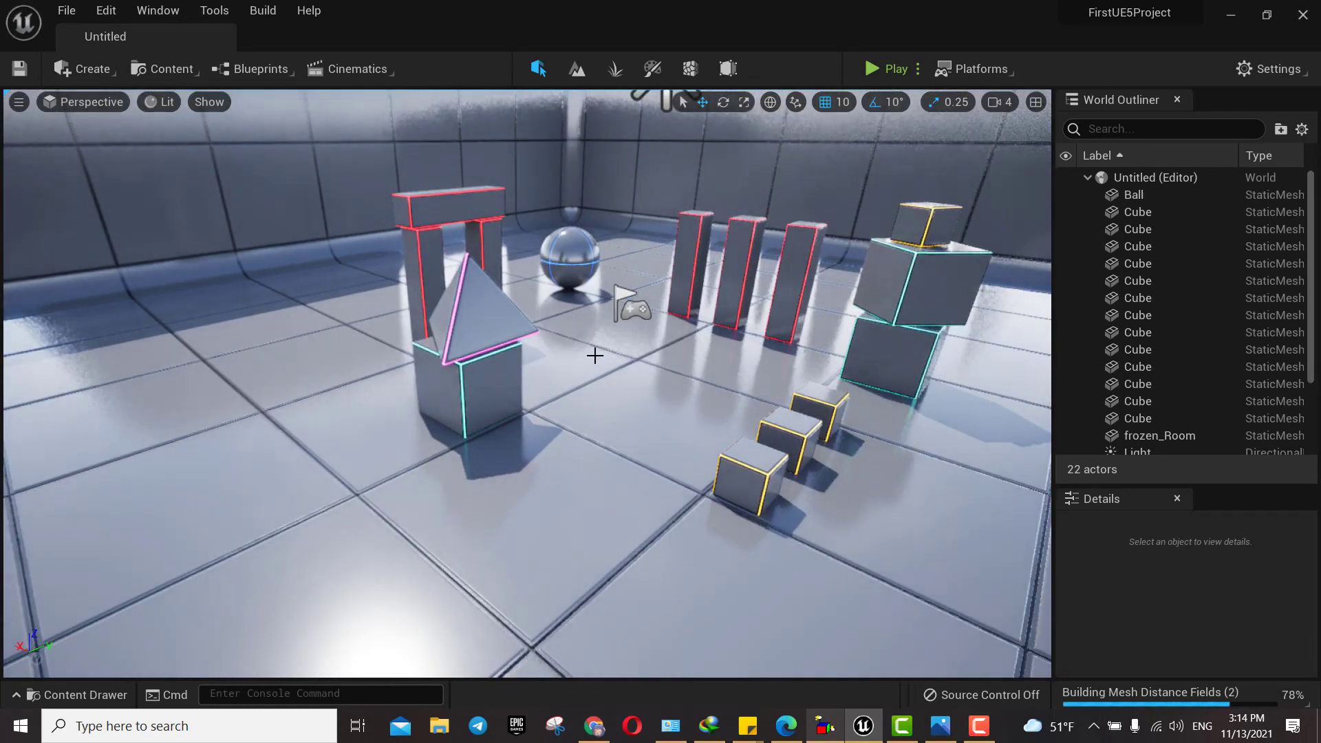
Step: Create a new level from the Empty Level template and look around its bare grid
click(63, 15)
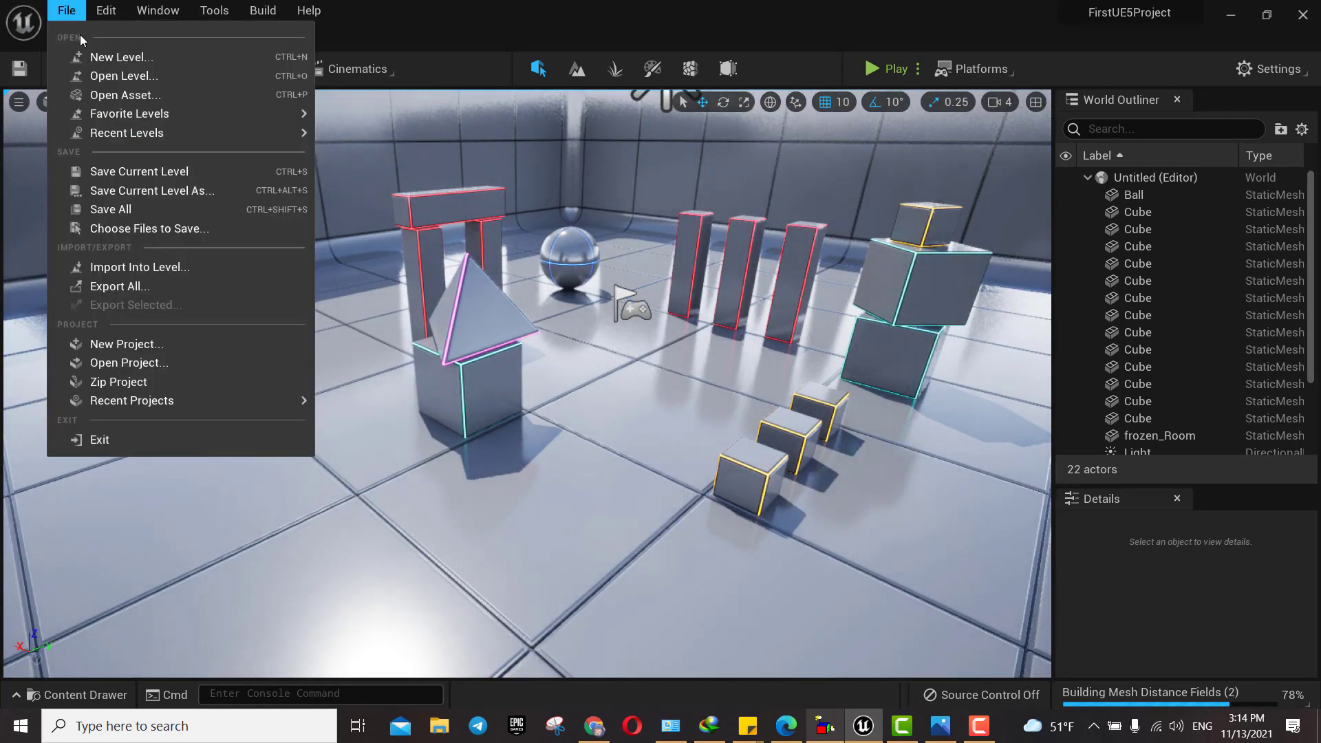
click(113, 53)
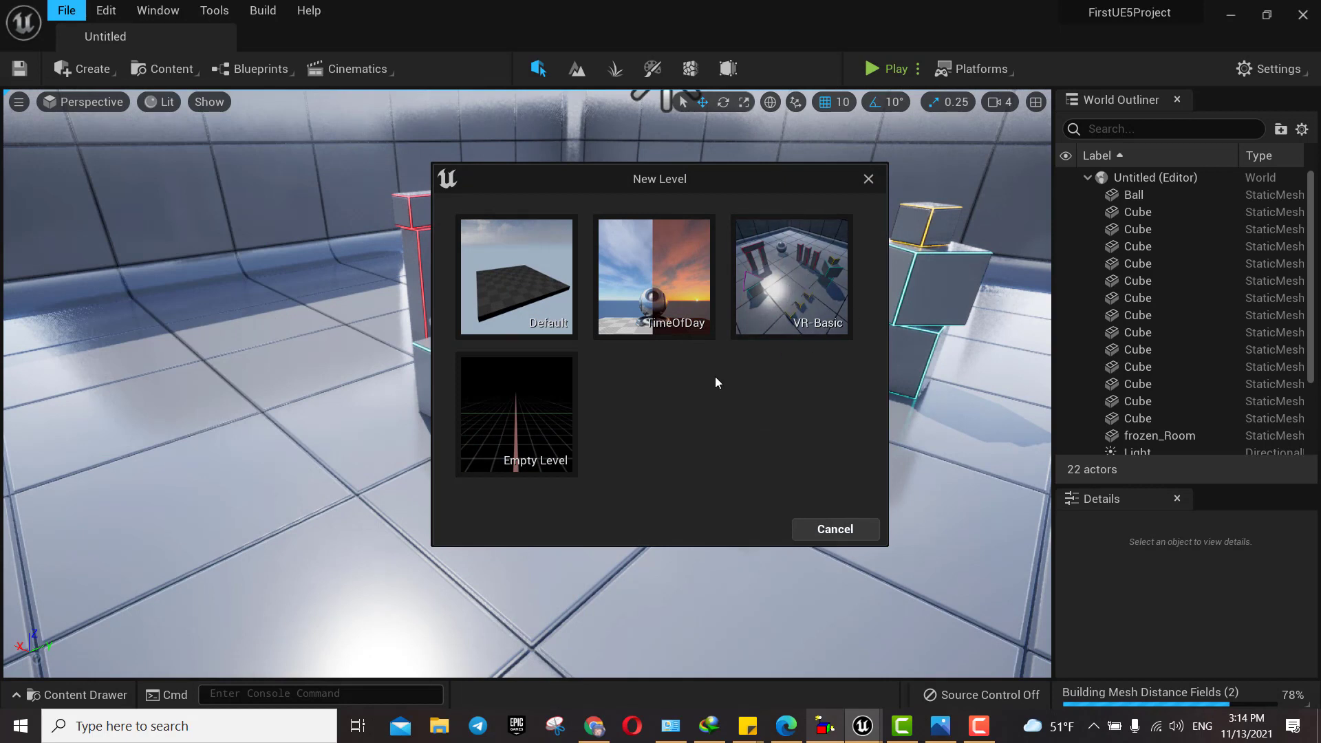
click(535, 433)
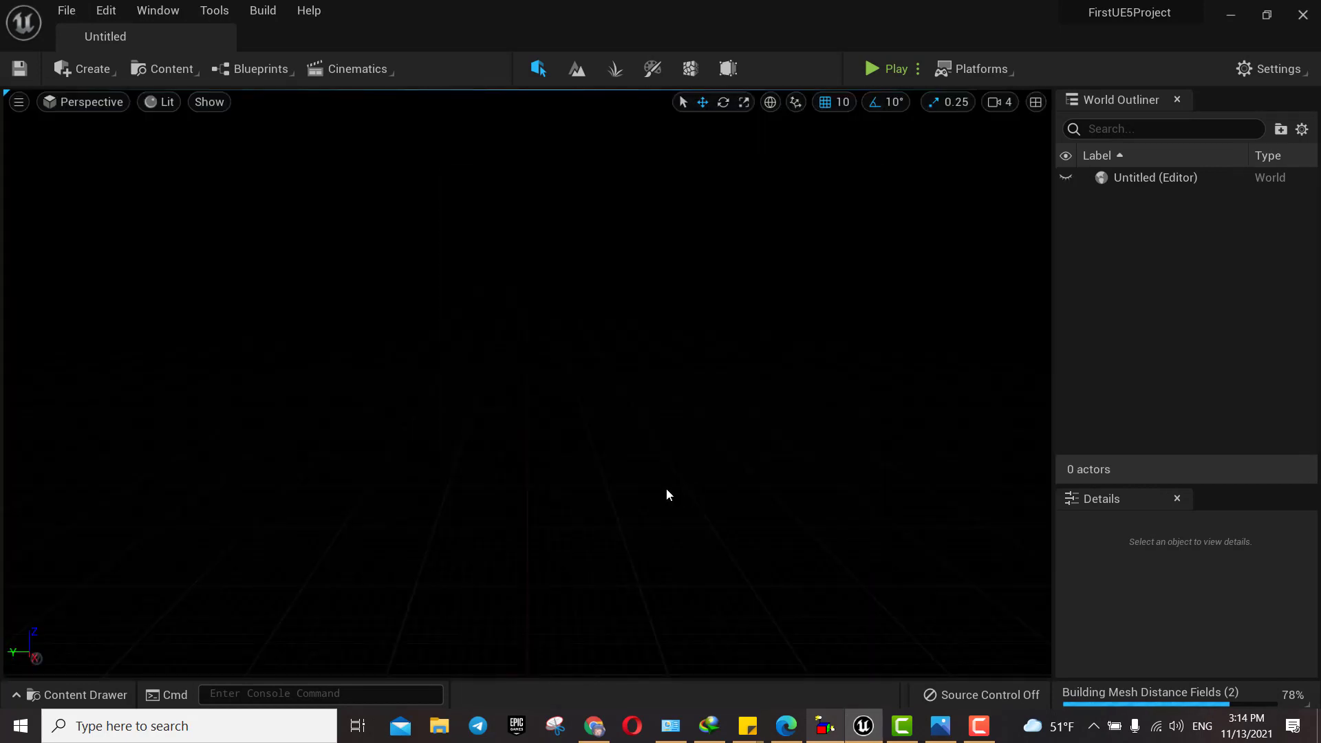
right_drag(522, 385, 523, 385)
right_drag(673, 404, 673, 404)
scroll(728, 343, up, 5)
scroll(726, 340, down, 5)
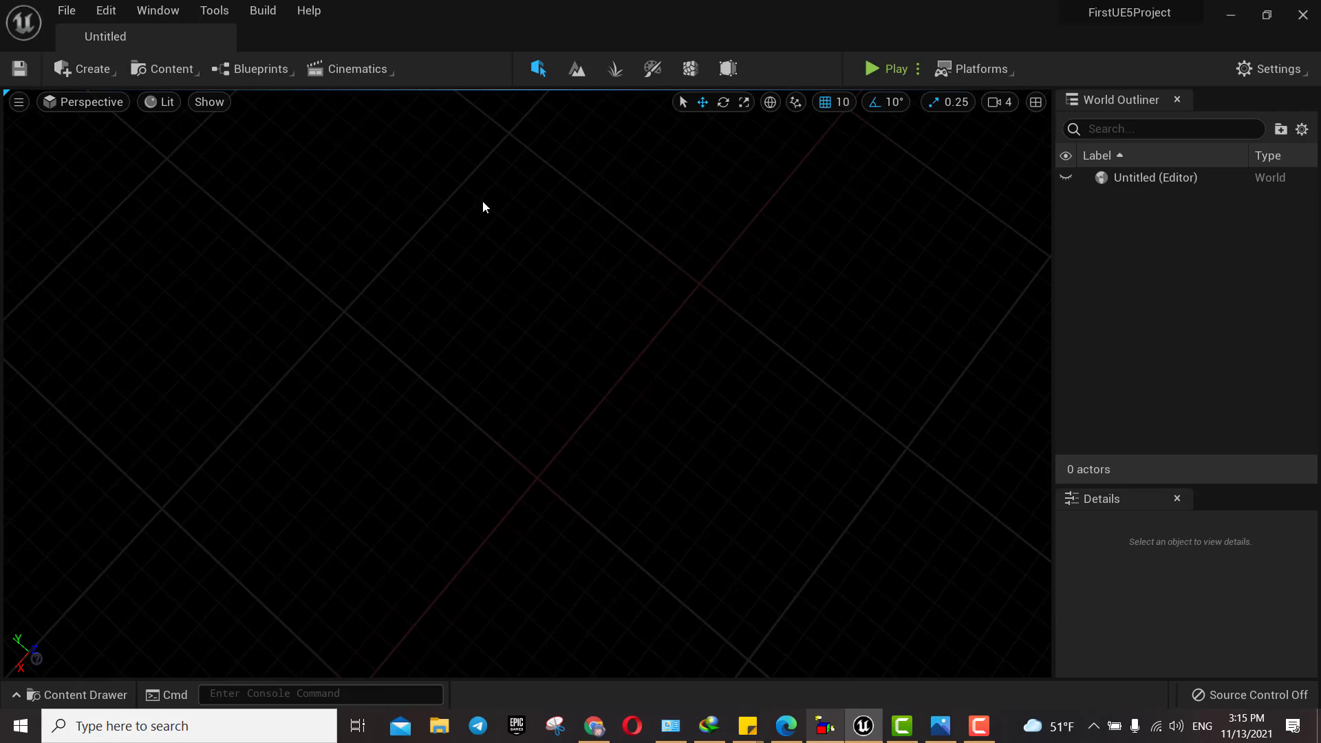
Step: Play the empty level in the editor, stop the play session, and look around the viewport
click(876, 67)
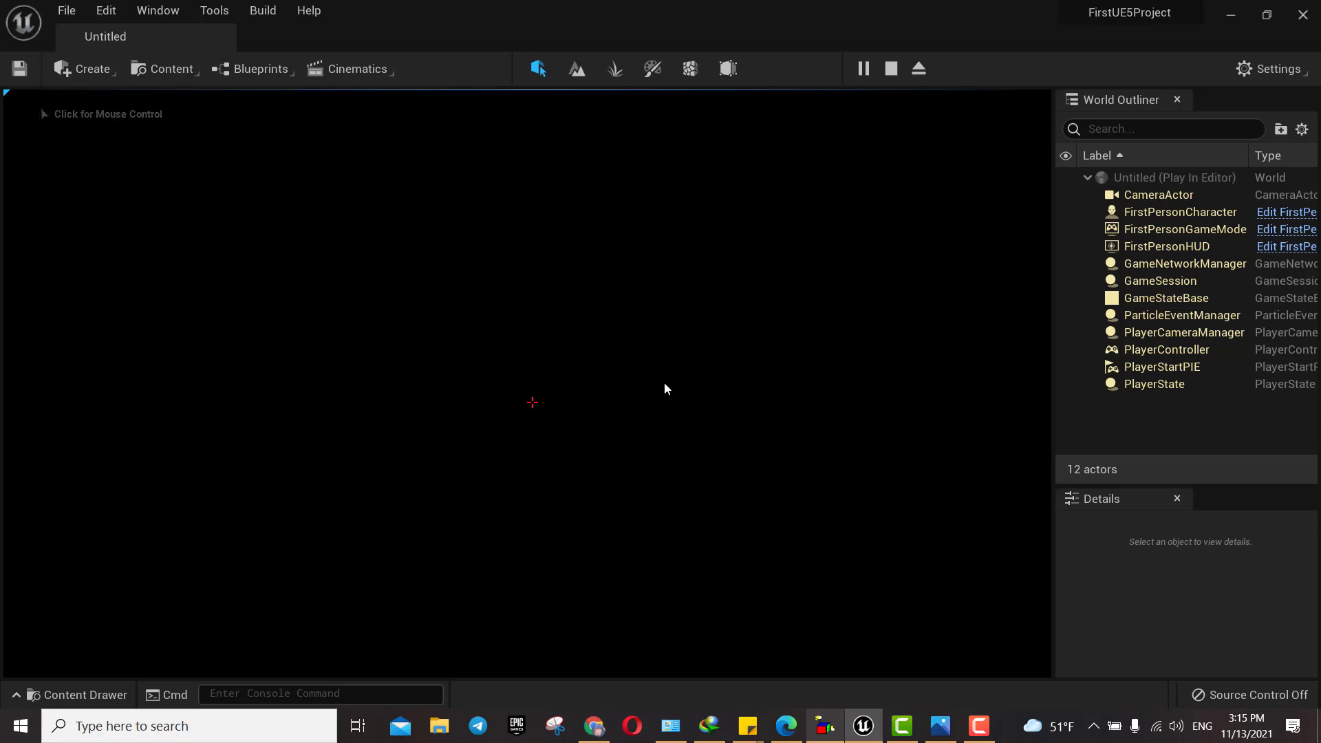
key(Escape)
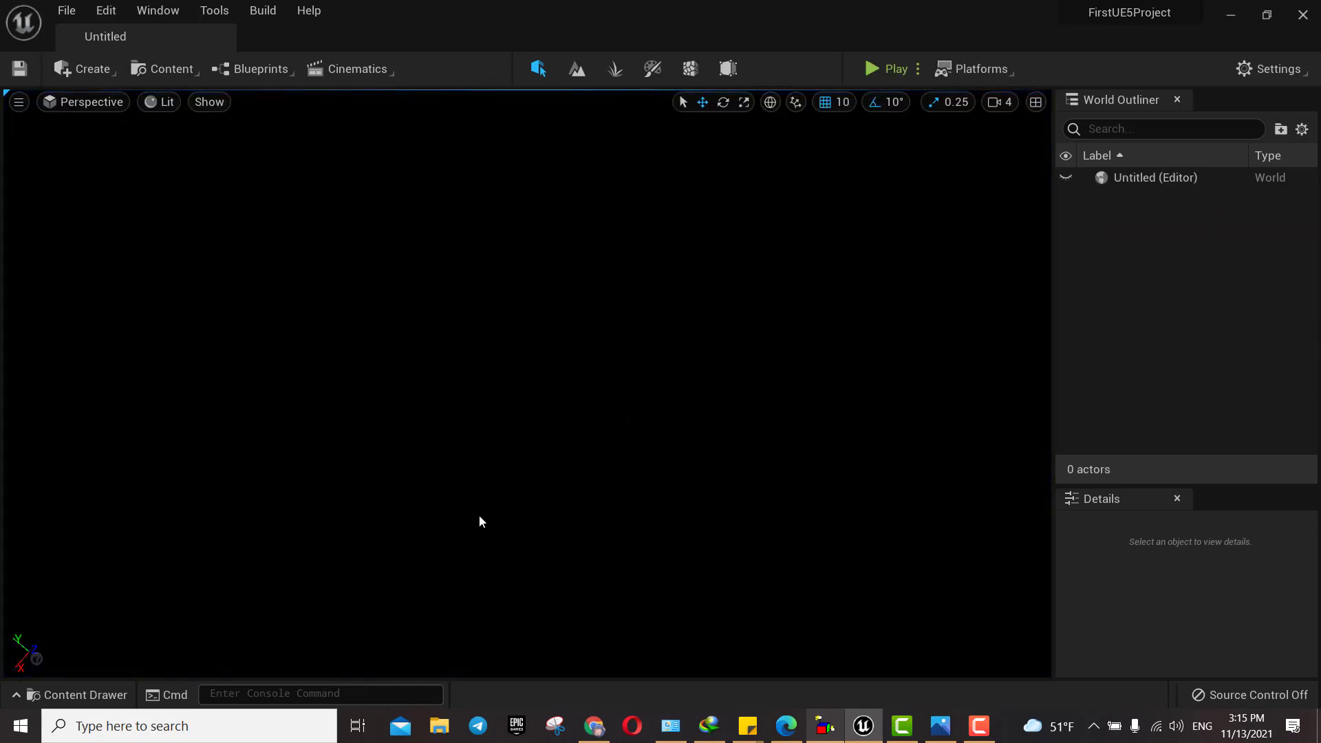
right_drag(519, 476, 520, 486)
right_drag(780, 404, 781, 404)
Step: Replace the empty level with a new one based on the Default template
click(62, 14)
click(113, 54)
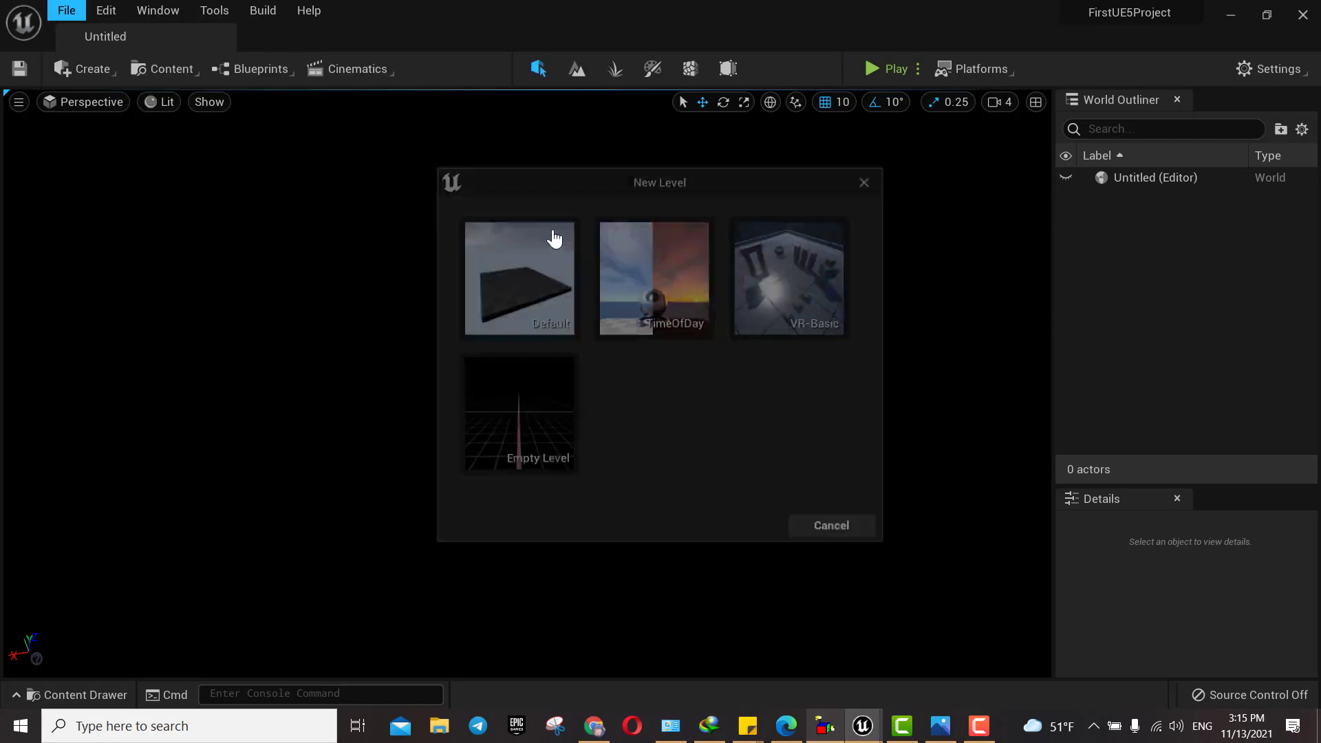
click(558, 265)
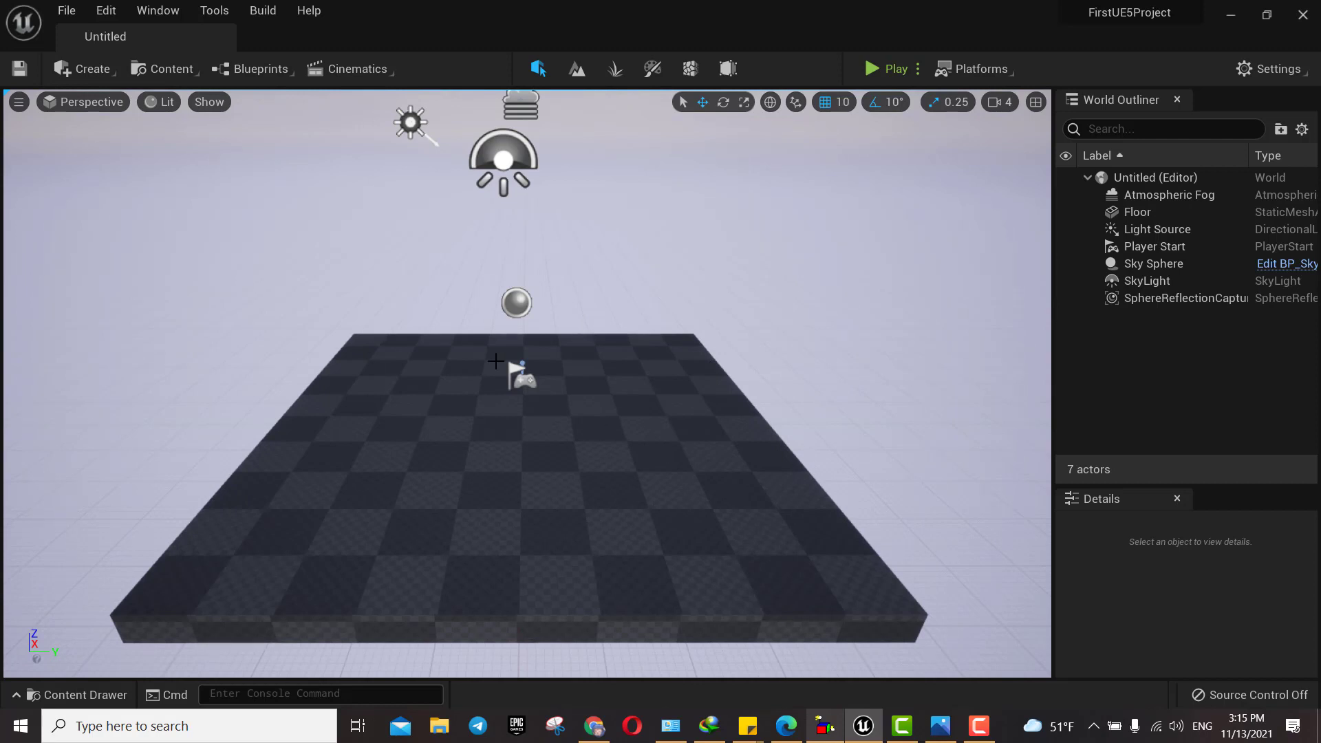
Step: Save the current level as NewMap in the Content folder and show that folder's assets
click(67, 14)
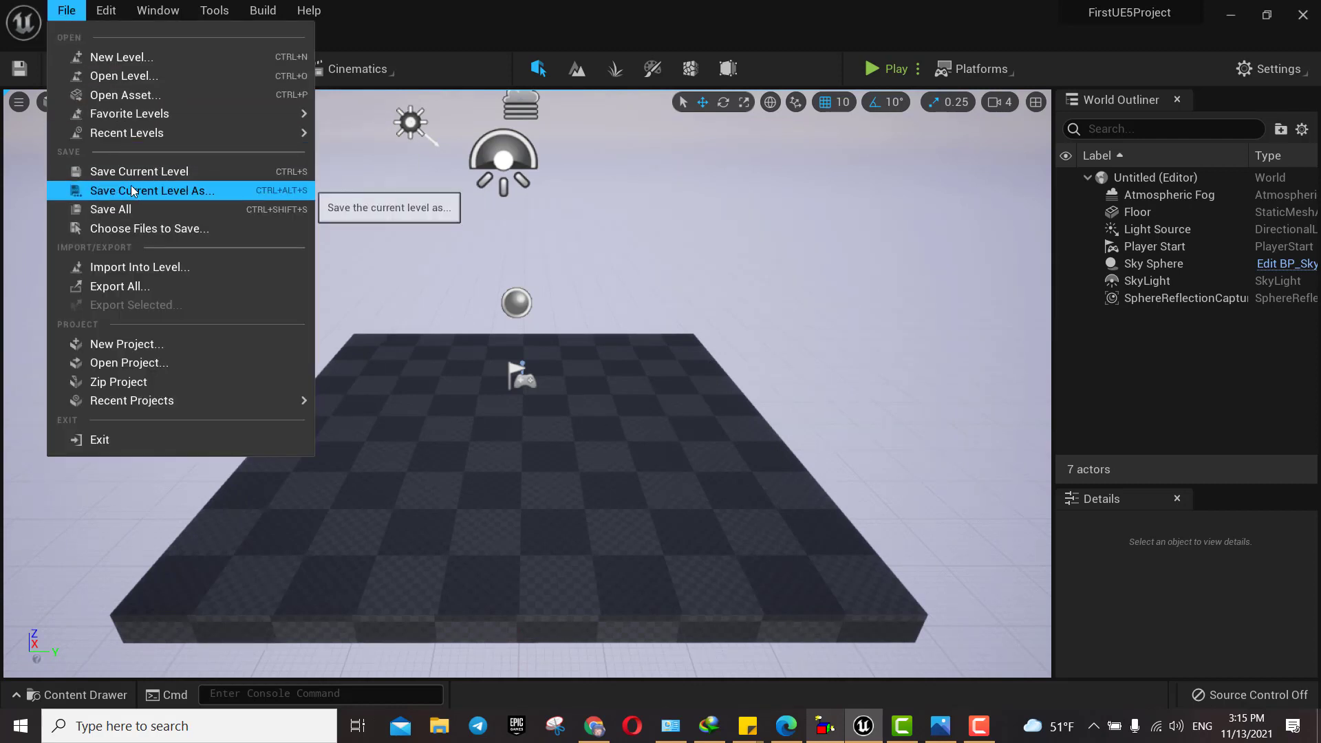
click(146, 173)
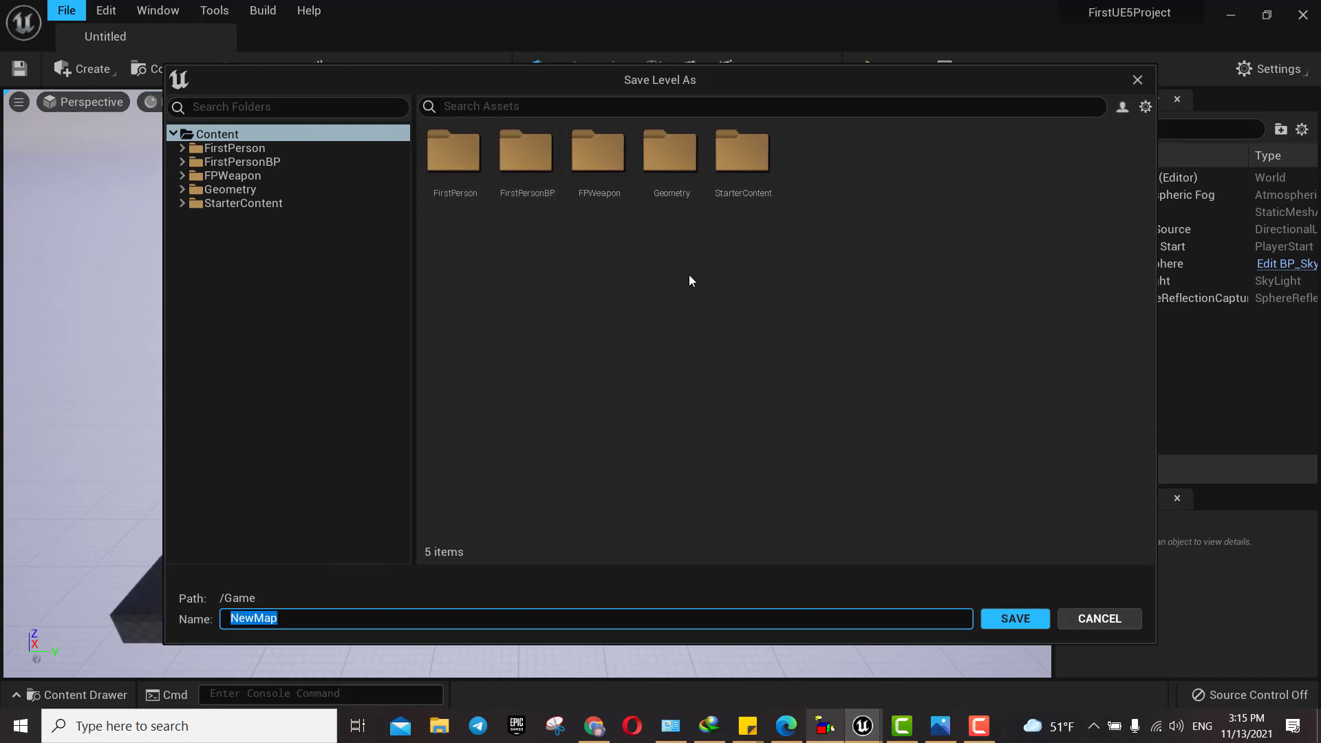
click(1009, 621)
click(87, 695)
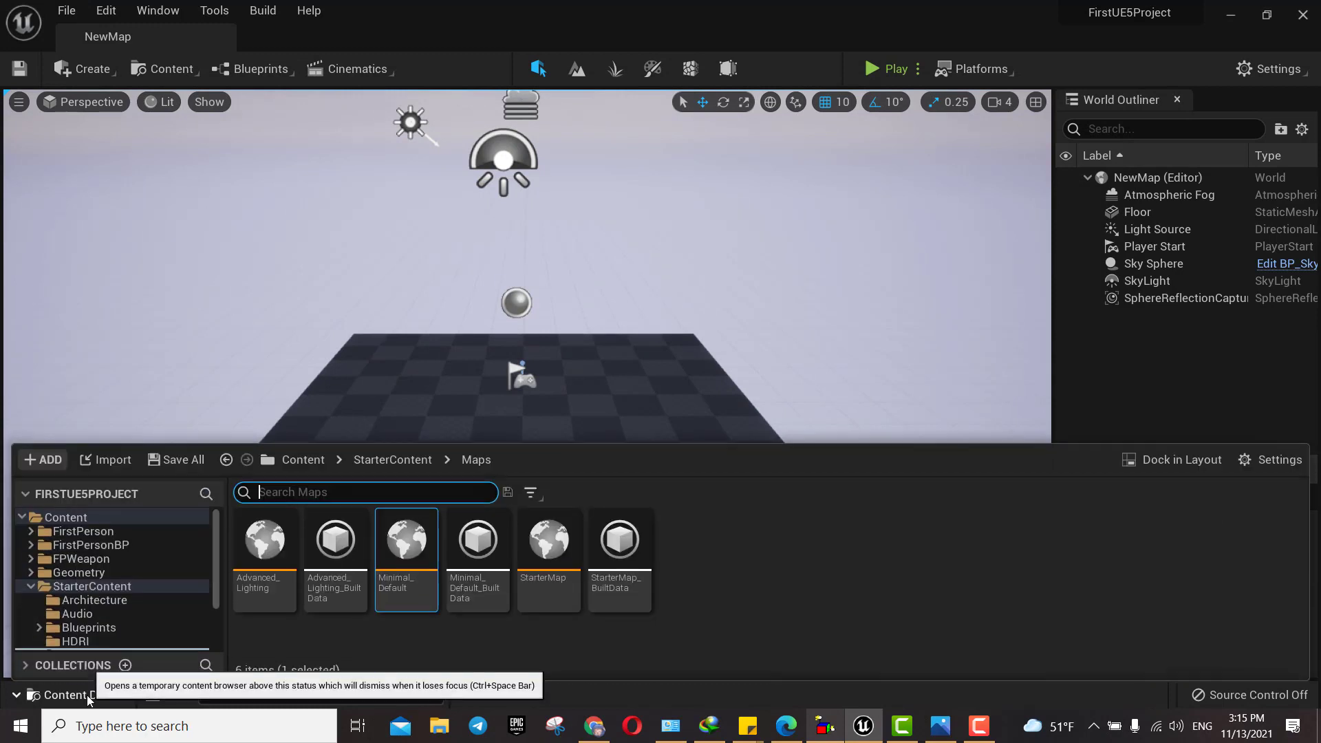
click(53, 520)
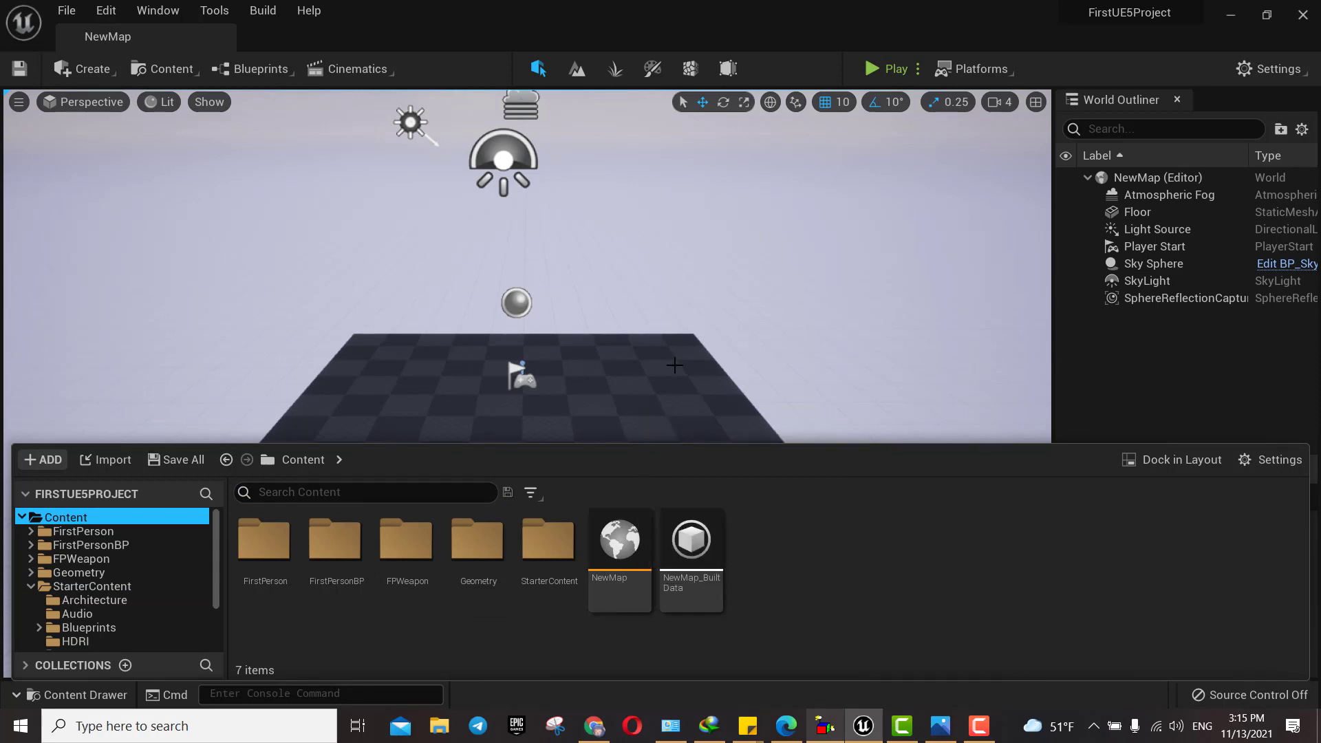
Step: Save the current level again and save a copy of it as NewMap2 in the Content folder
click(67, 17)
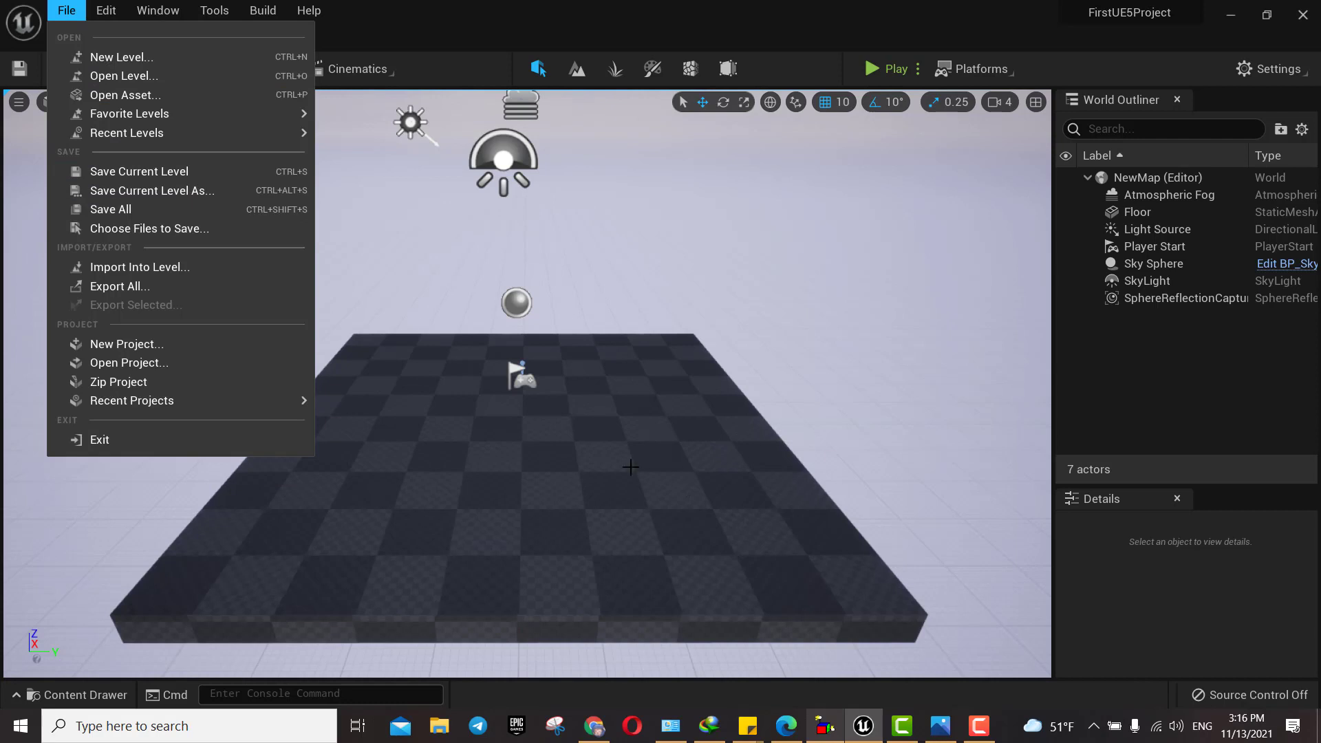
click(163, 172)
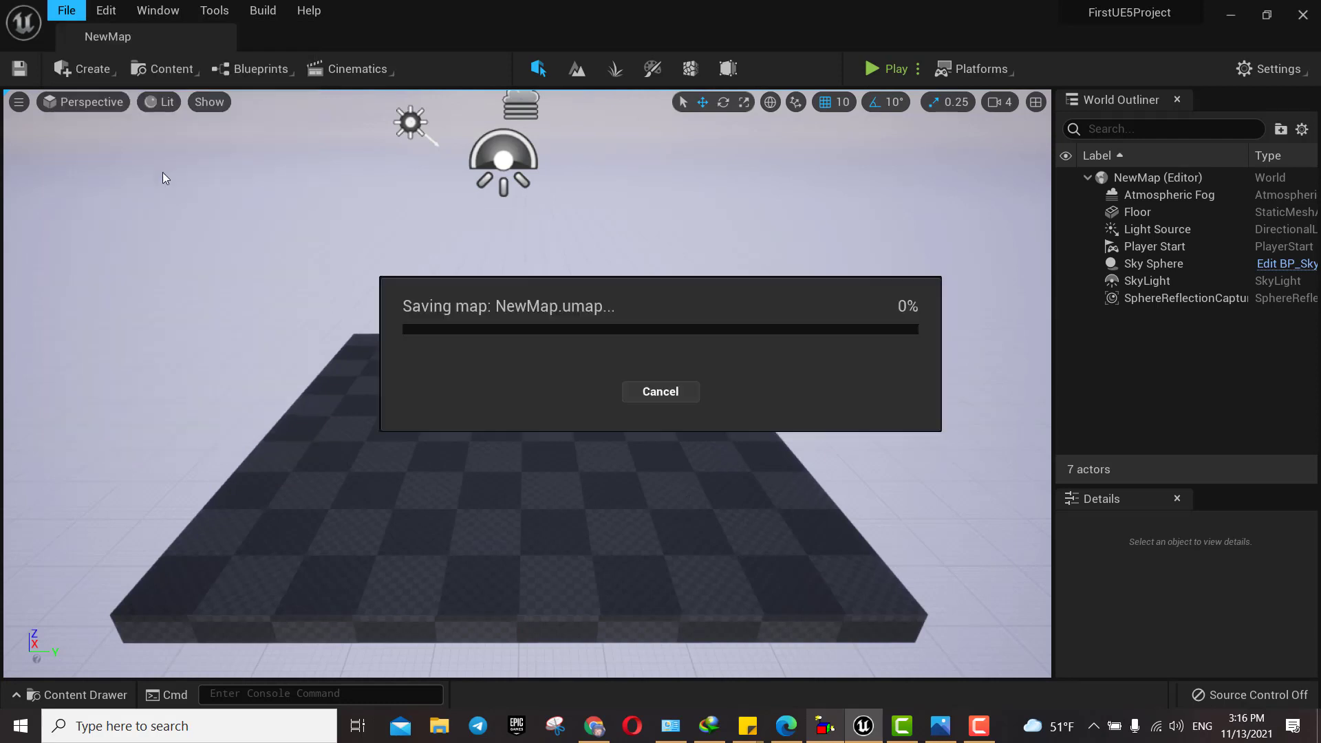
click(77, 16)
mouse_move(124, 113)
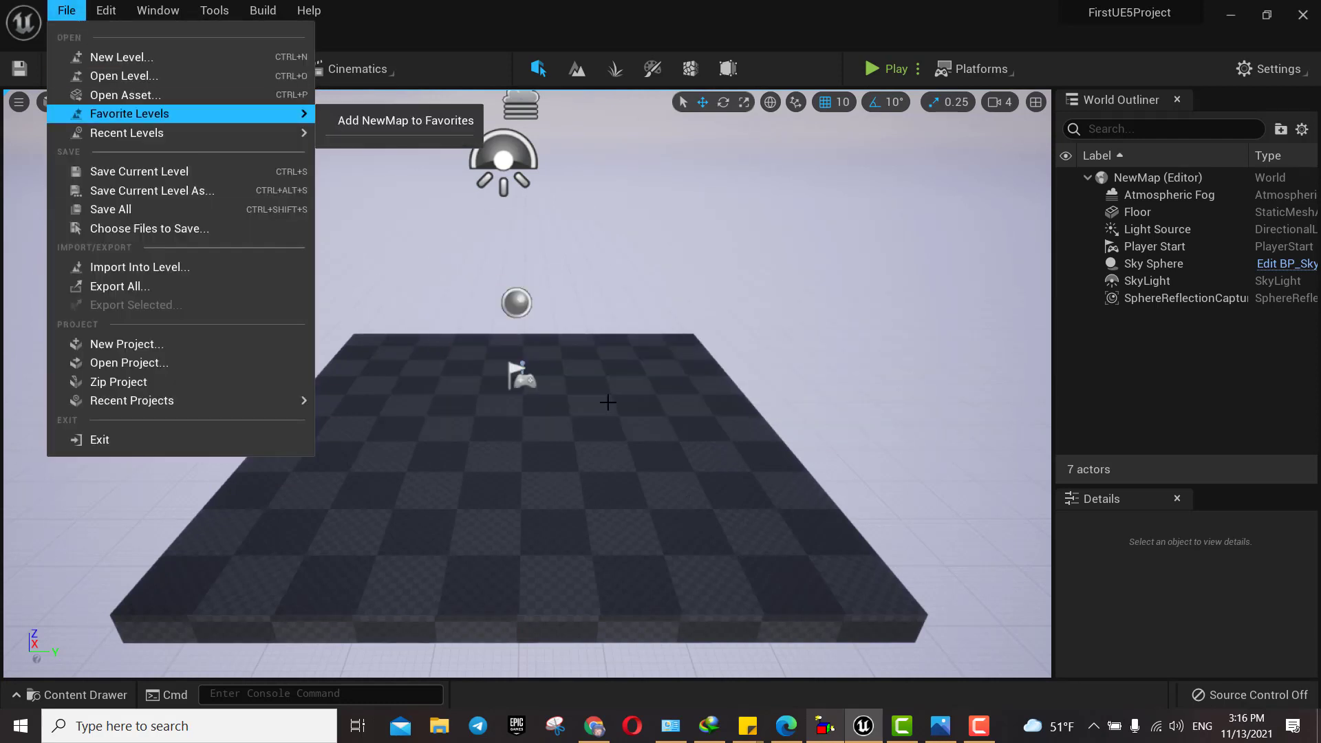
click(159, 191)
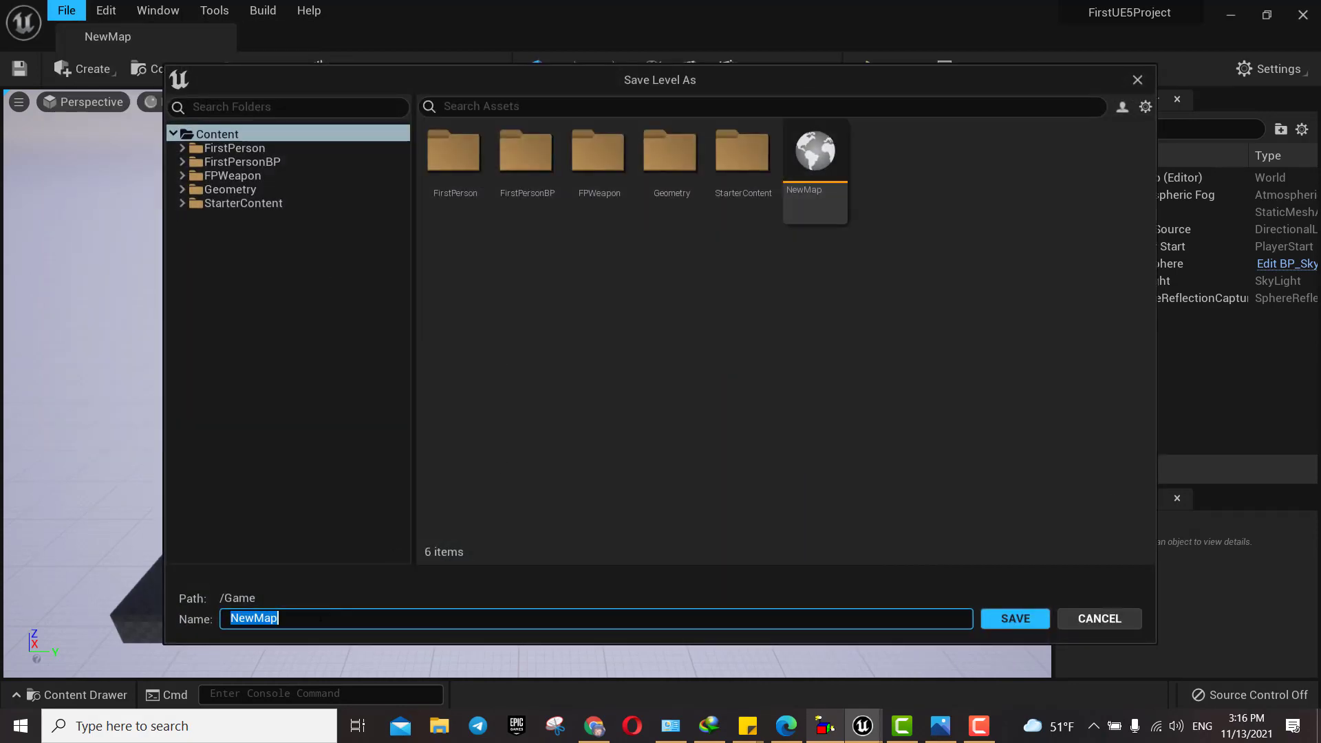
click(366, 619)
click(1017, 623)
click(76, 695)
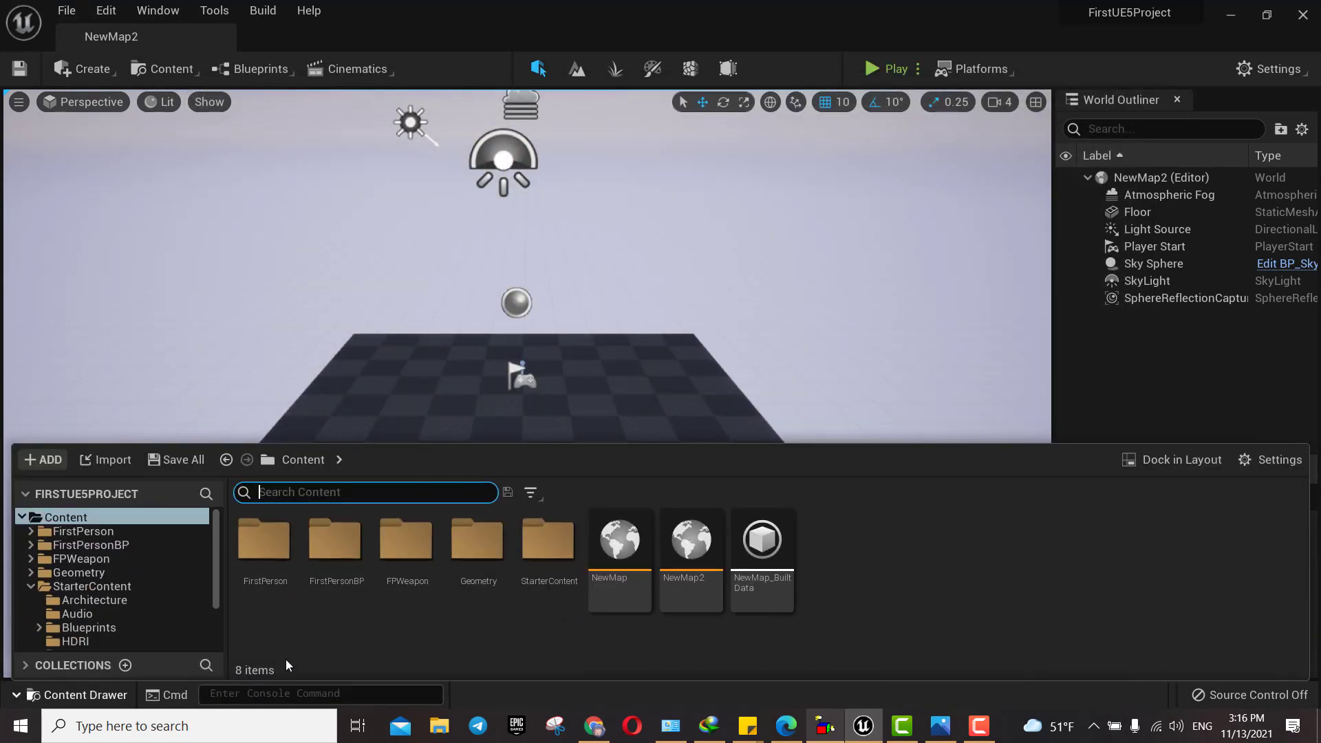
Step: Save all unsaved levels and assets, and look over the assets in the Content folder
click(67, 11)
click(230, 207)
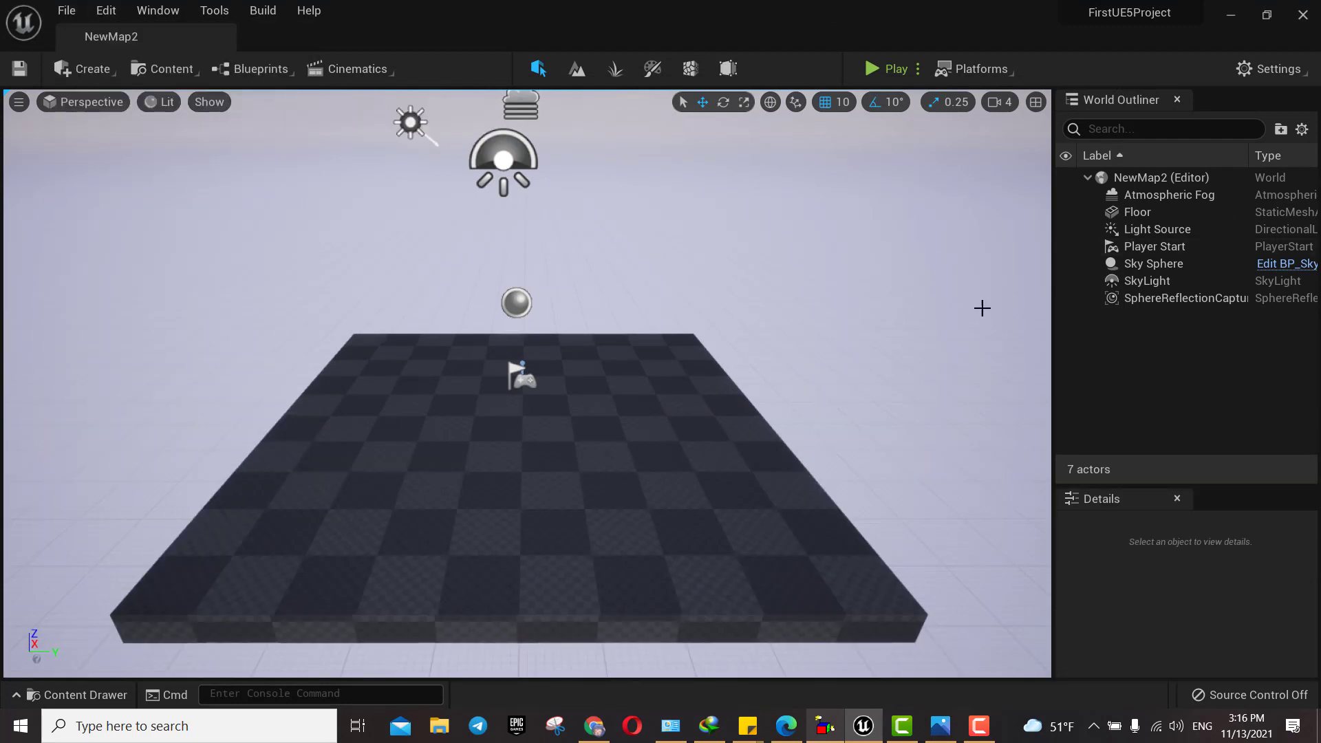
click(31, 701)
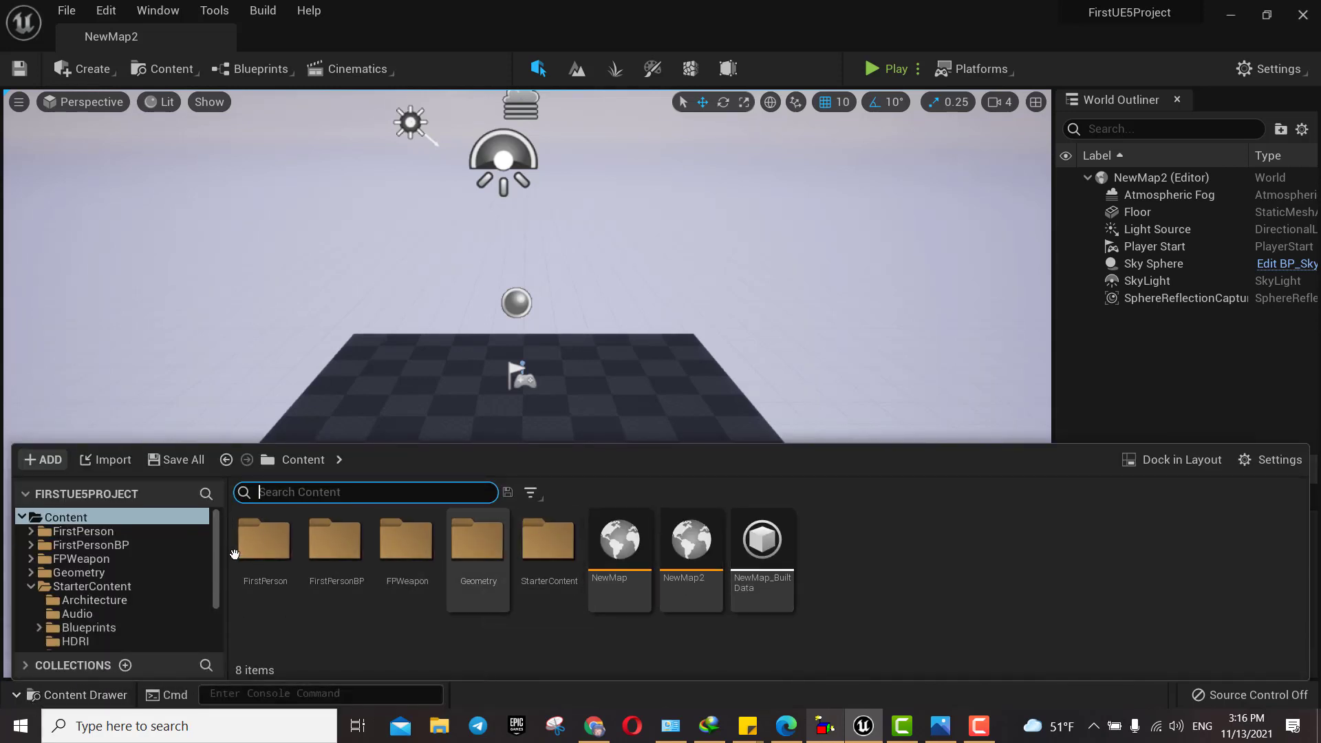
click(63, 11)
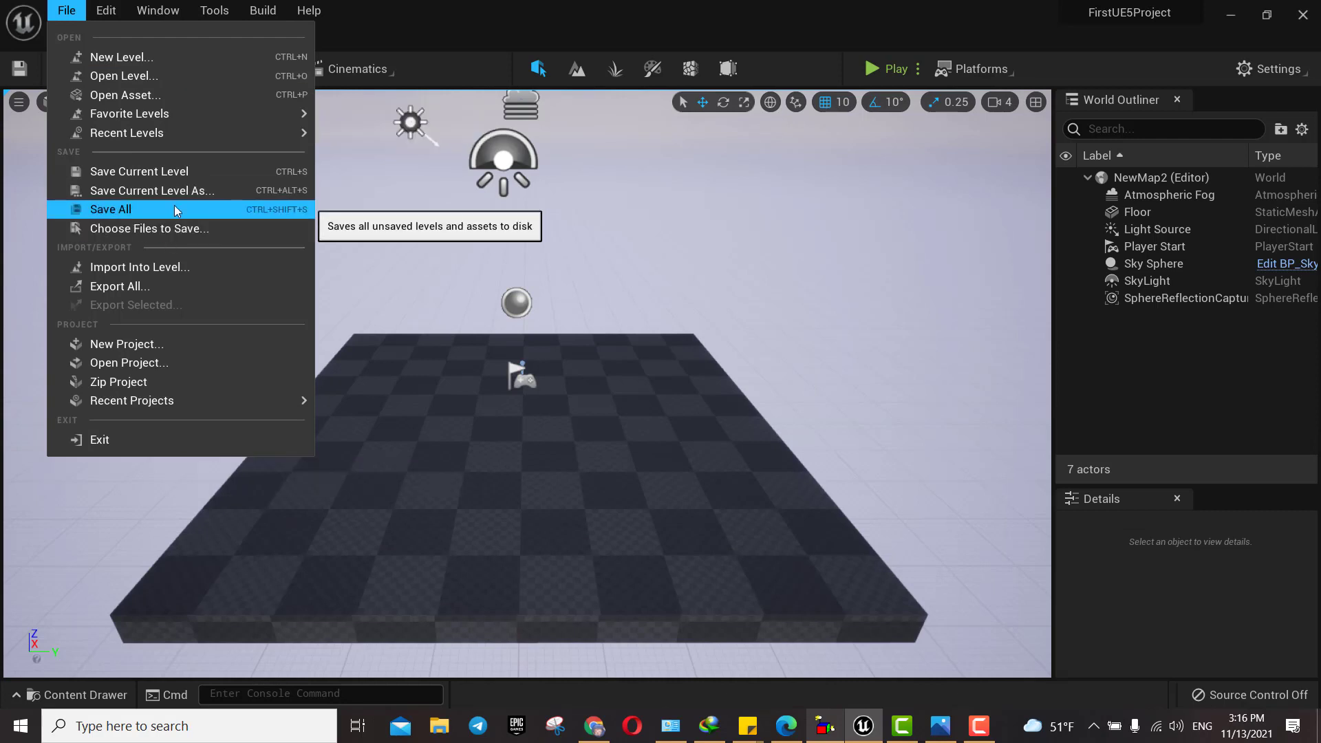
click(701, 404)
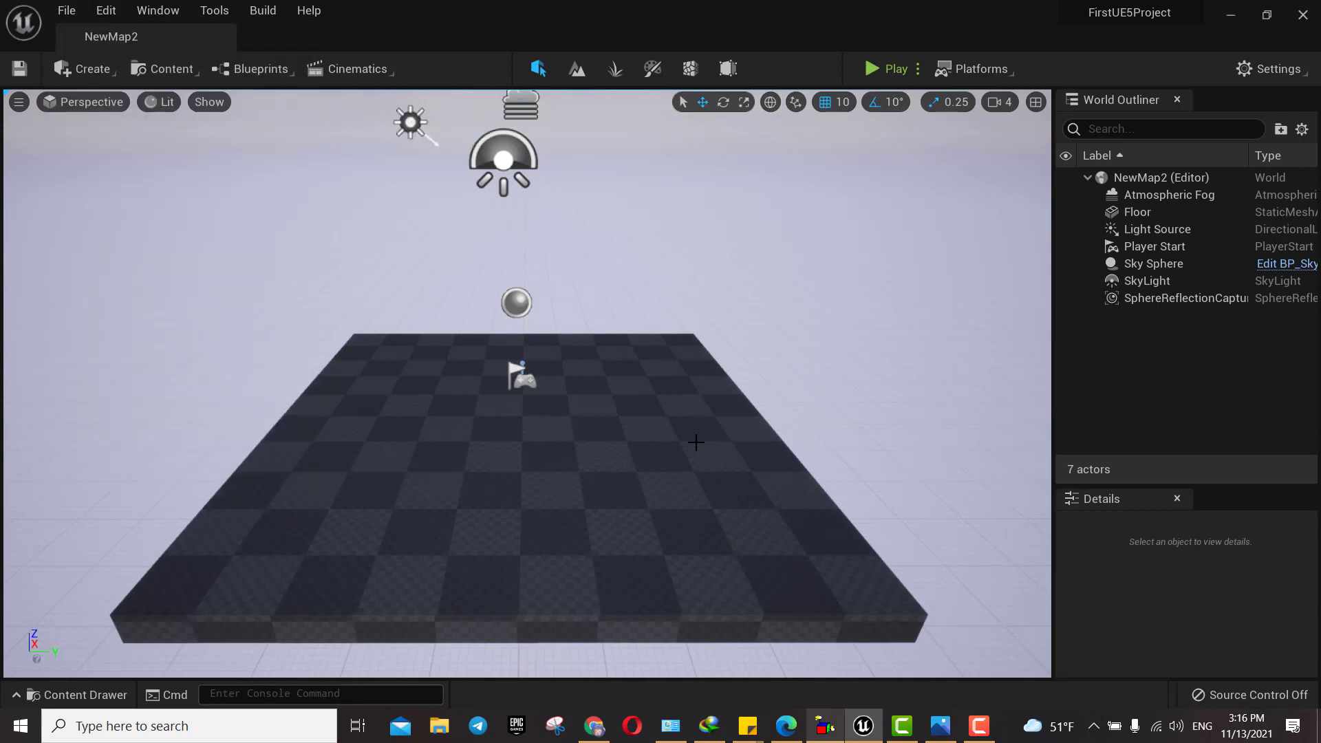
click(696, 436)
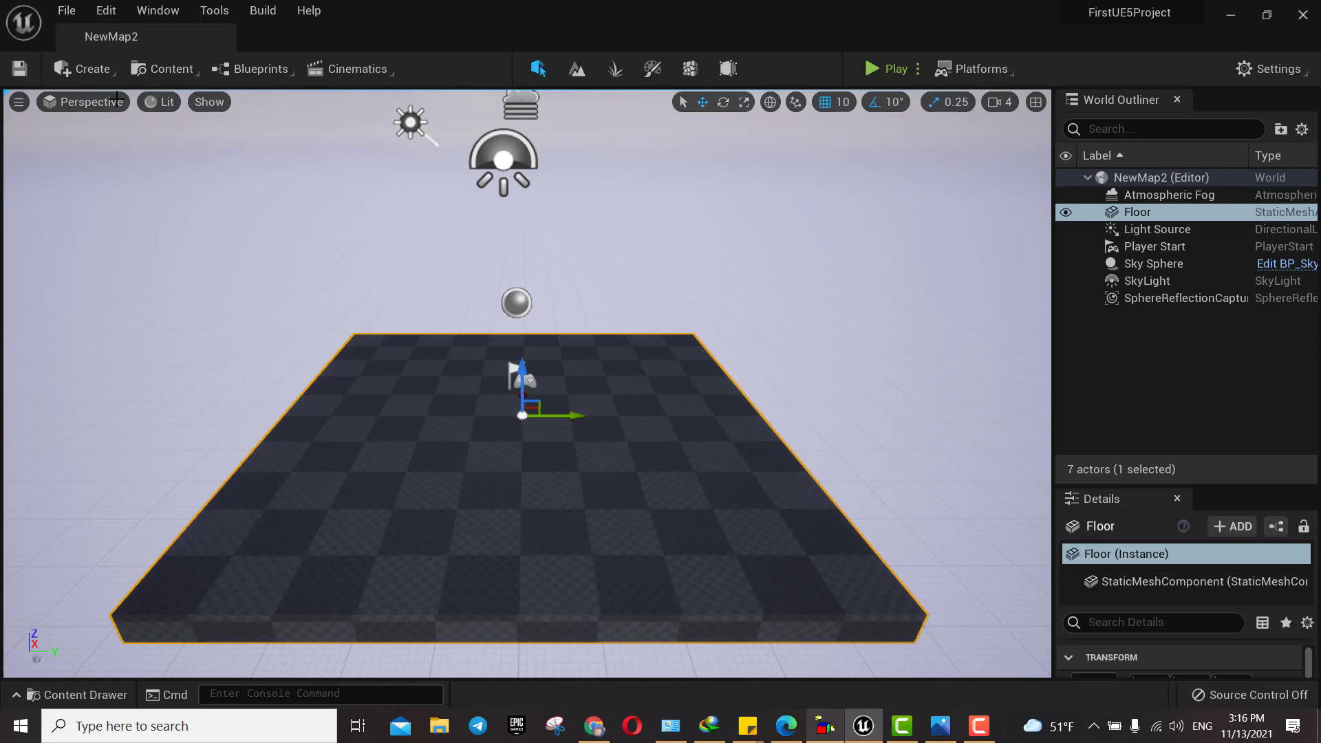
Step: Open the Minimal_Default level from the StarterContent Maps folder
click(66, 13)
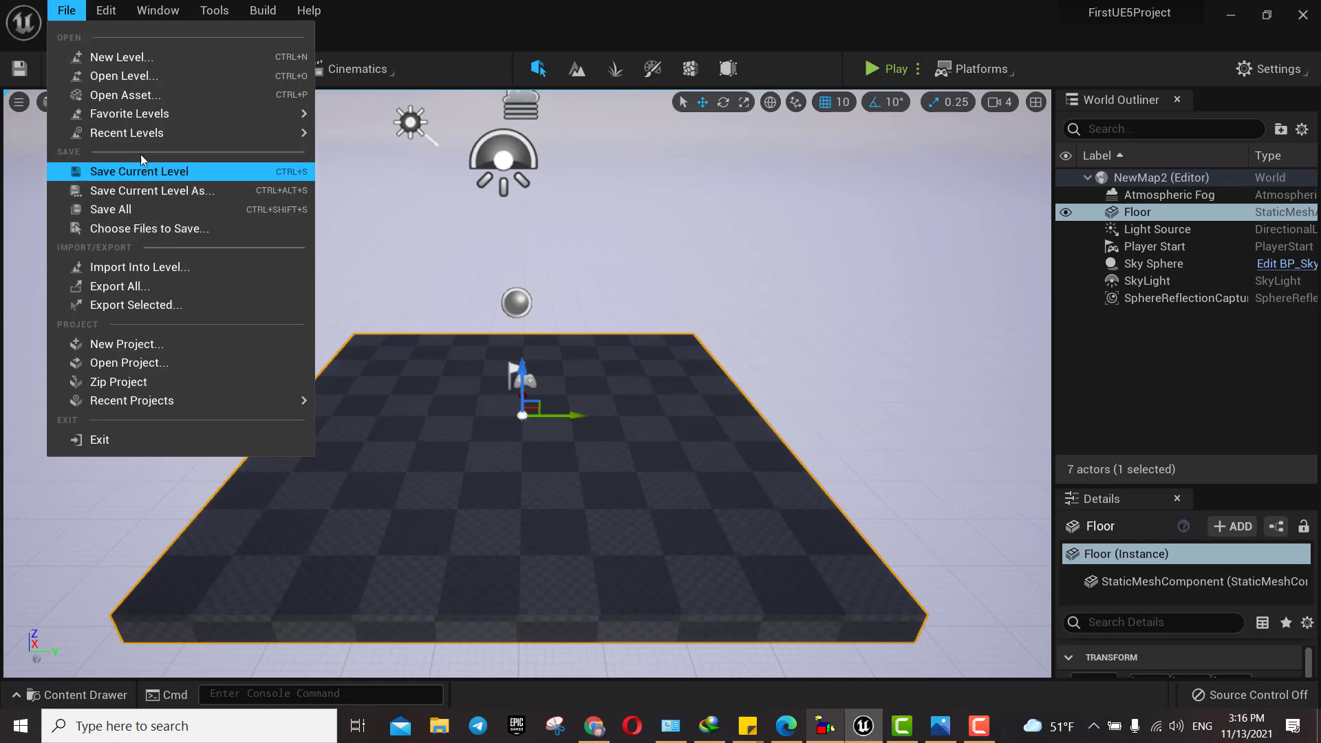
click(122, 82)
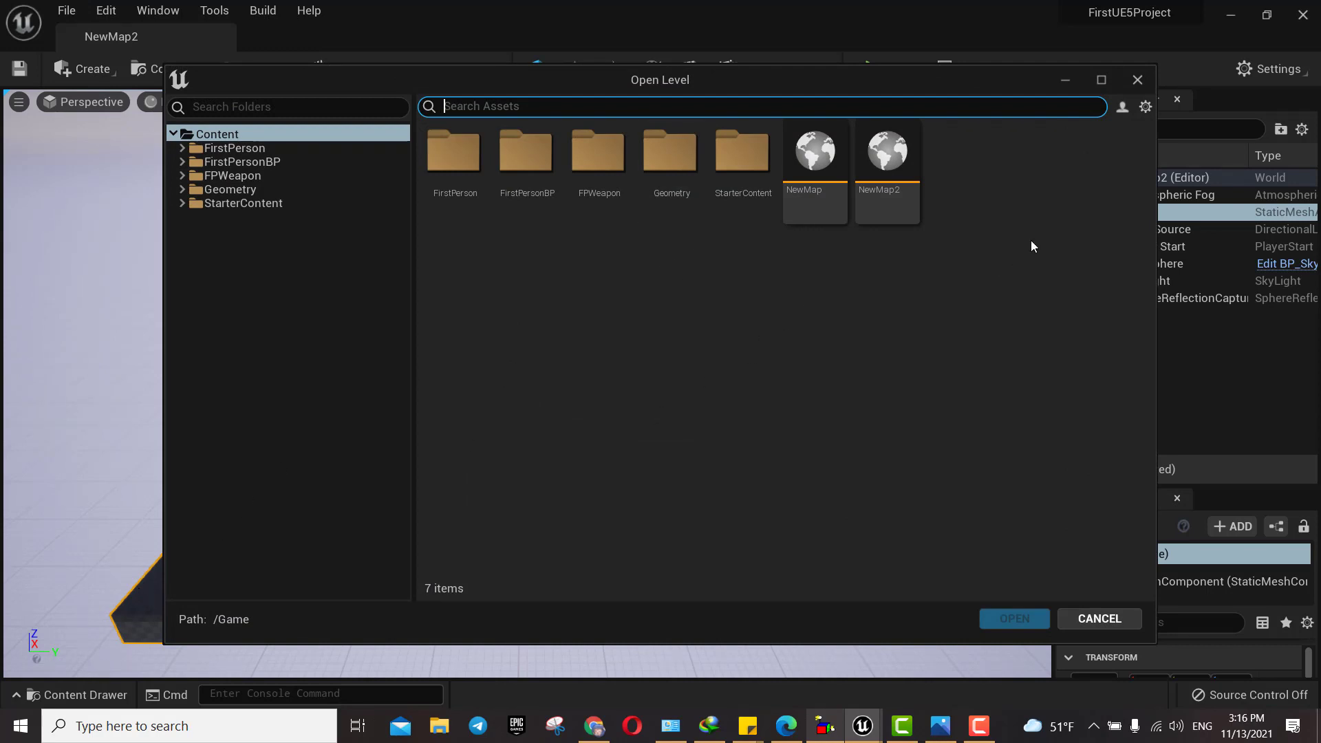
click(712, 152)
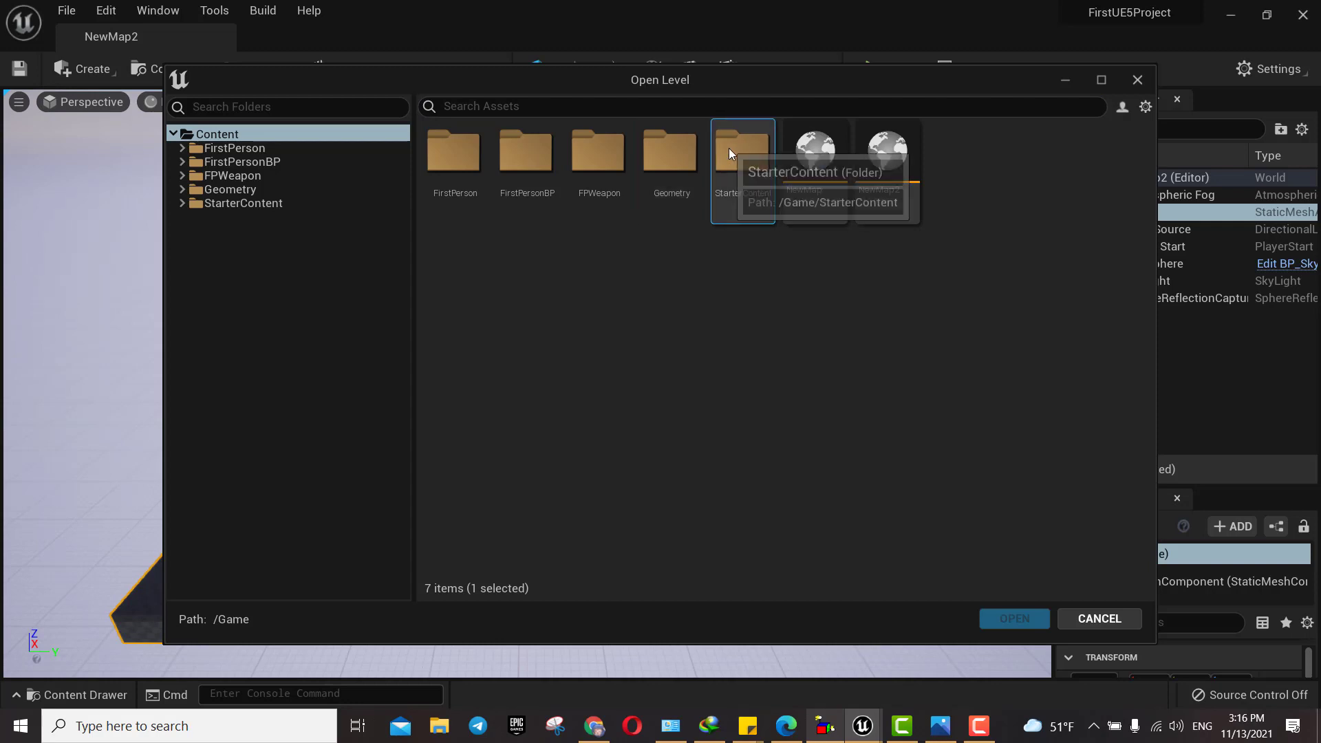
double_click(730, 150)
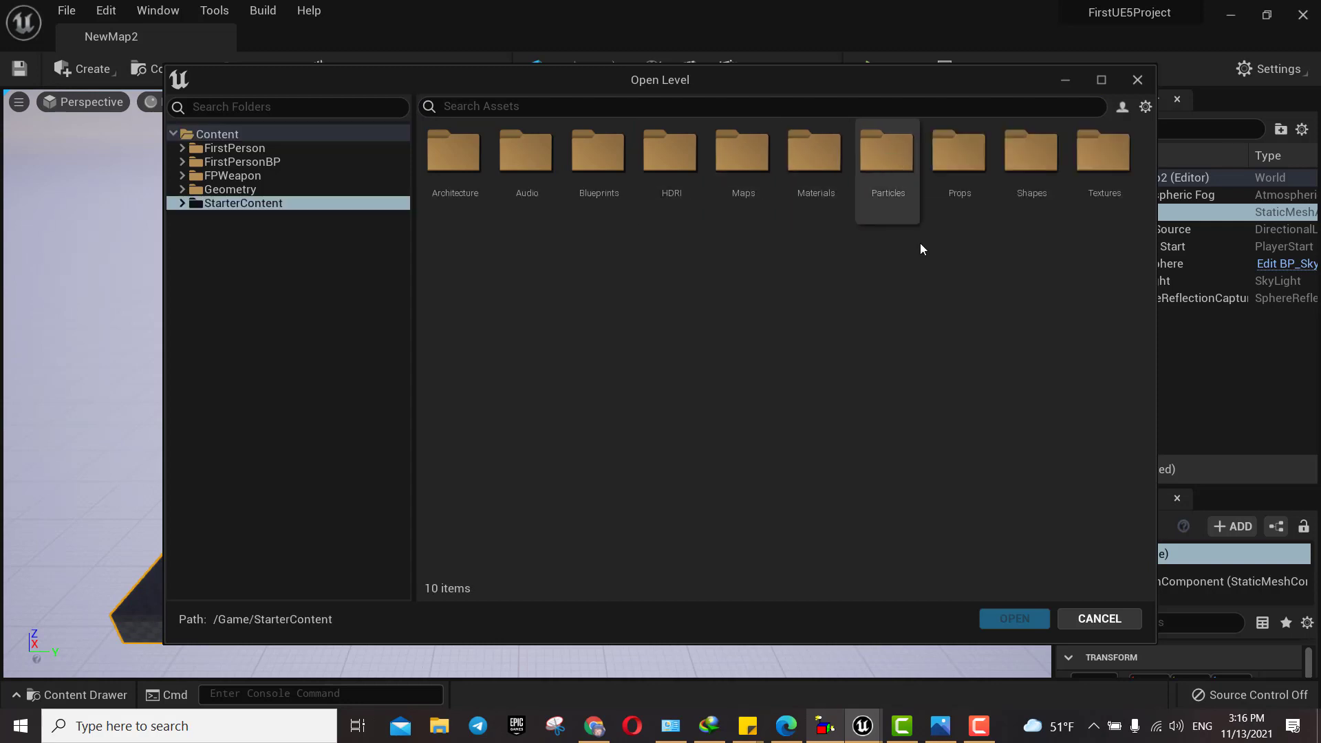
click(733, 154)
double_click(733, 154)
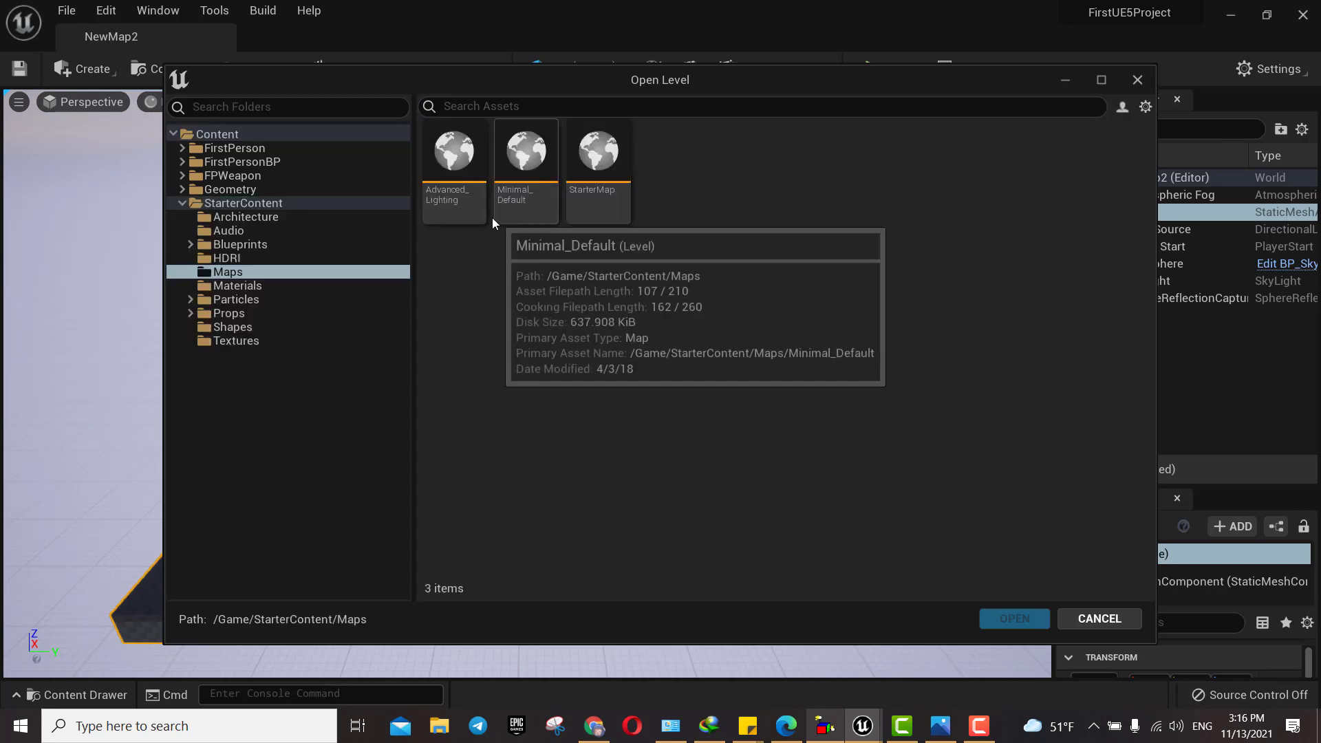
click(519, 168)
double_click(519, 167)
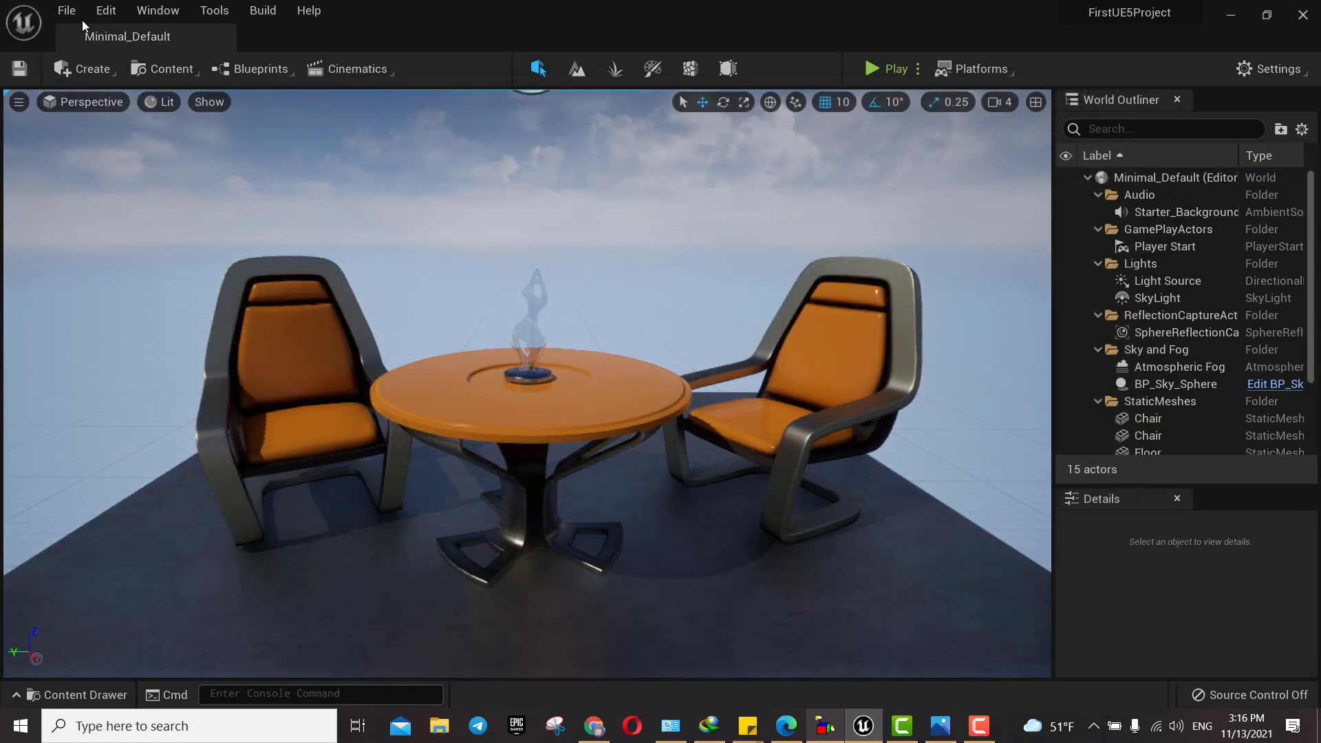
Step: Look at the favorite levels options for Minimal_Default, and reopen NewMap from the recent levels
click(67, 11)
mouse_move(212, 109)
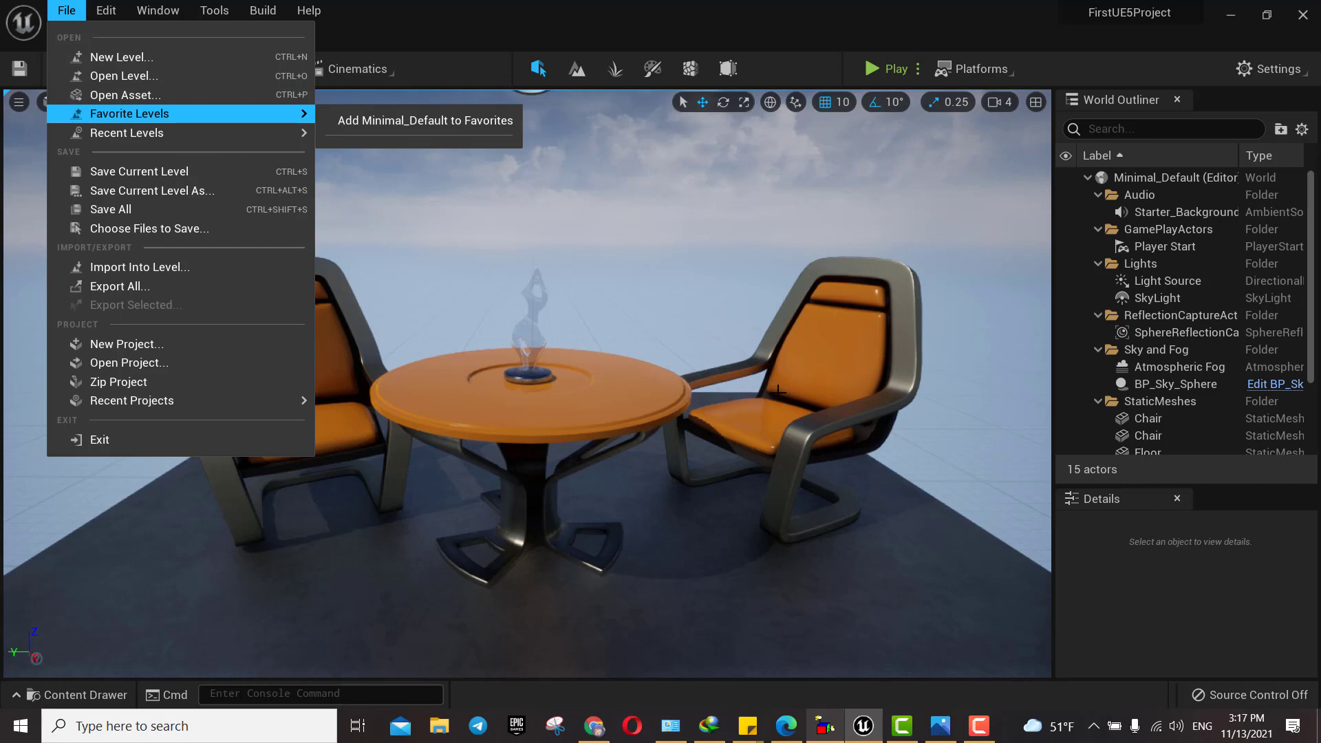
click(525, 341)
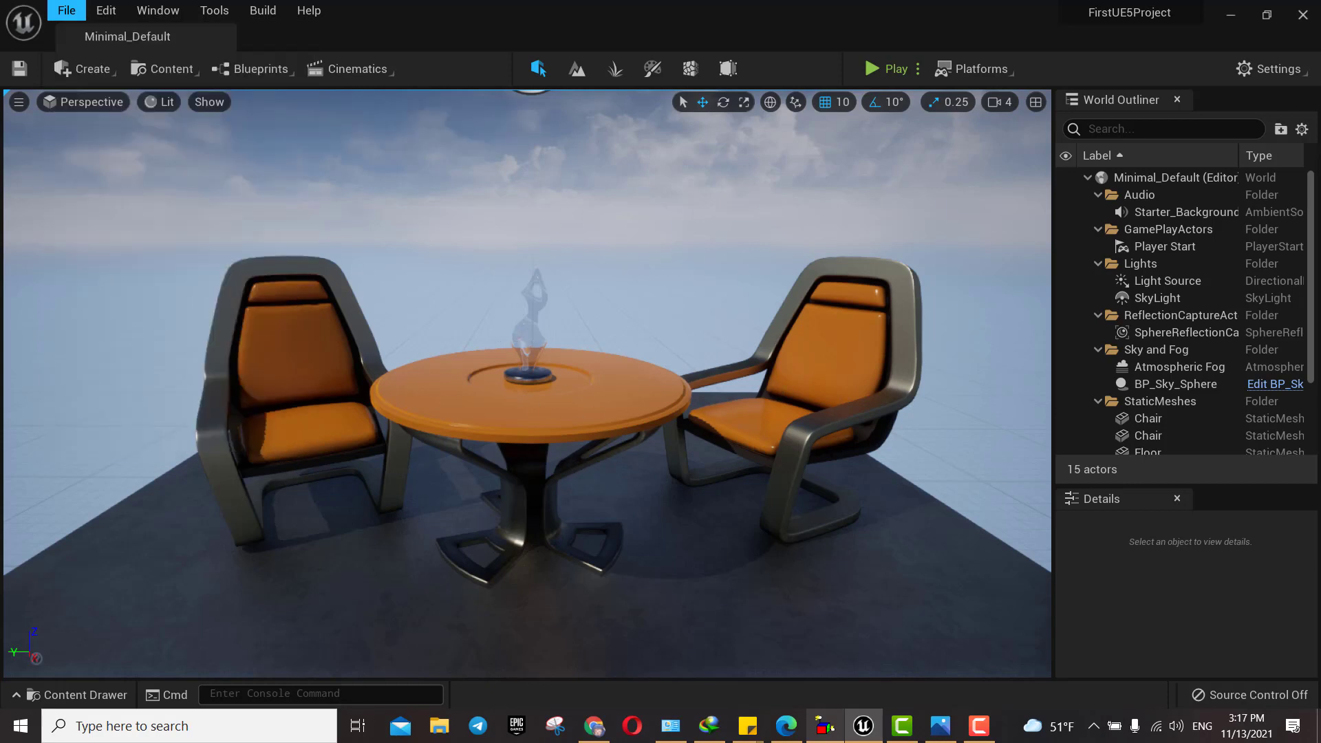
click(530, 344)
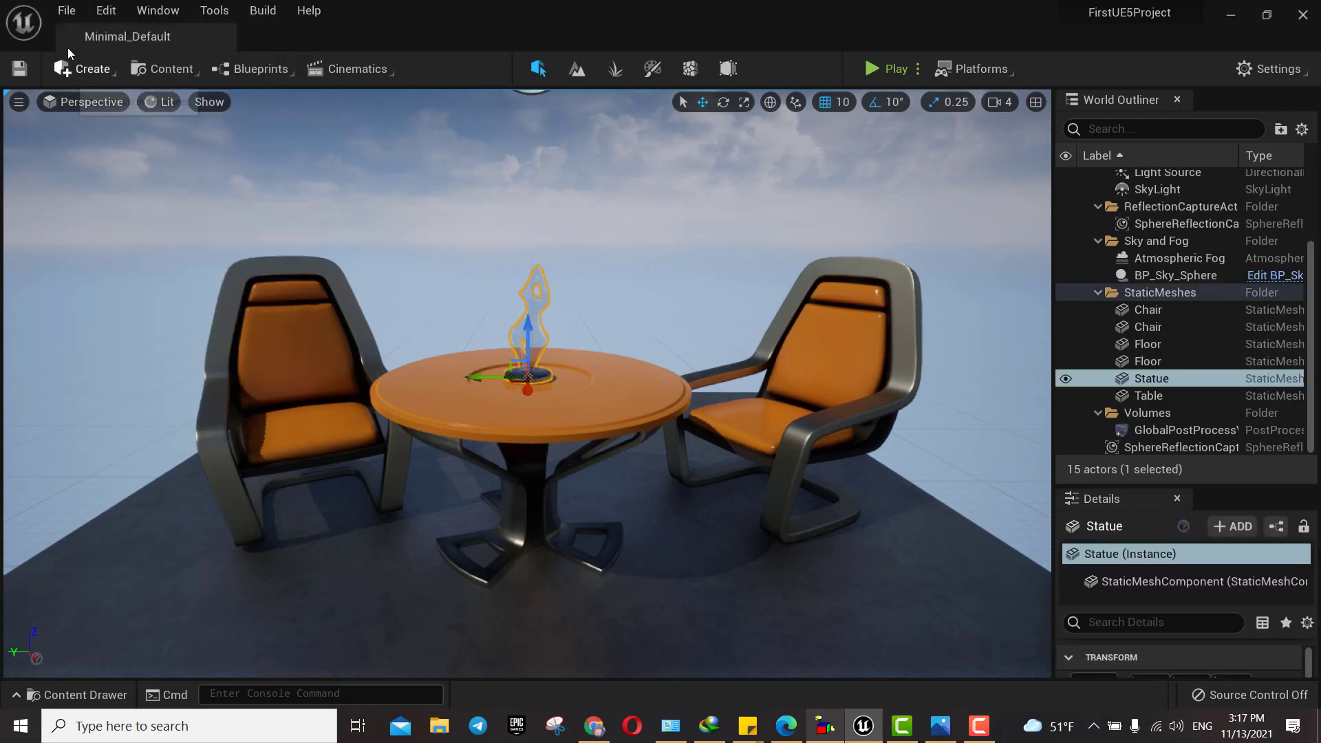
click(62, 11)
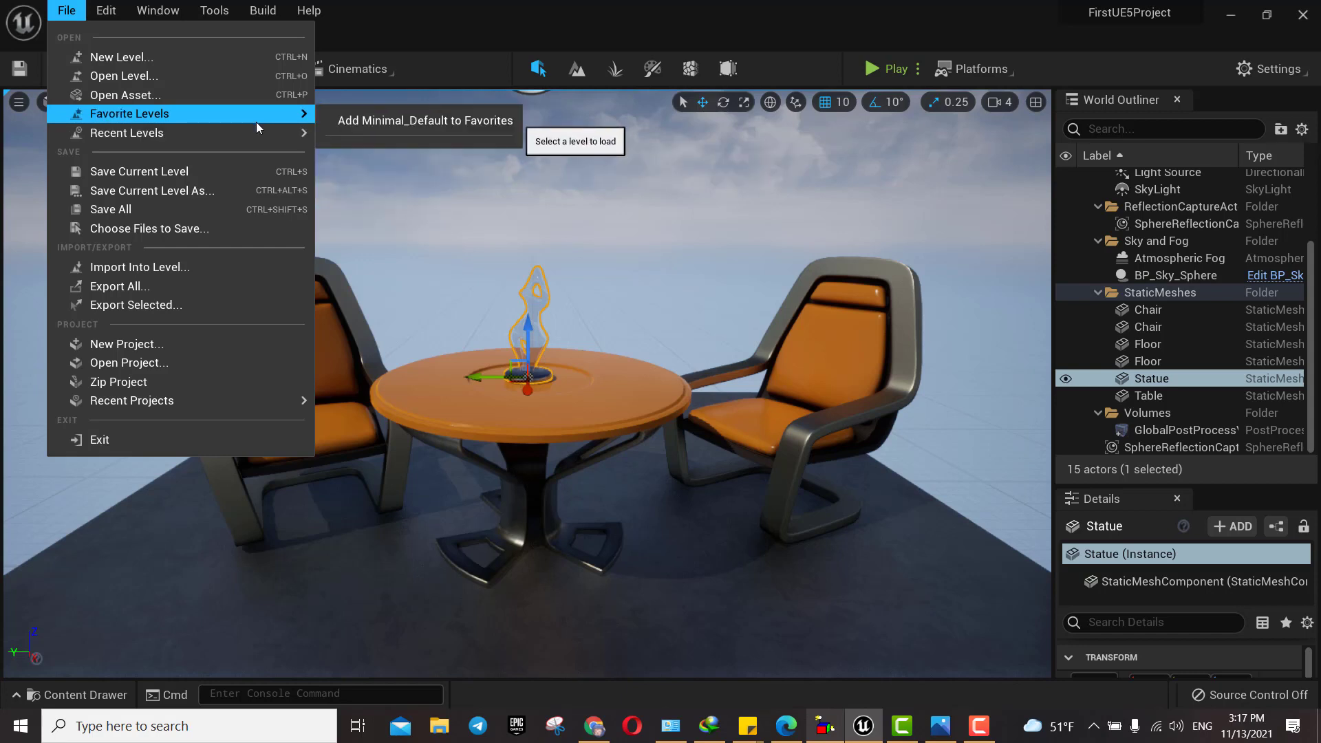
mouse_move(273, 134)
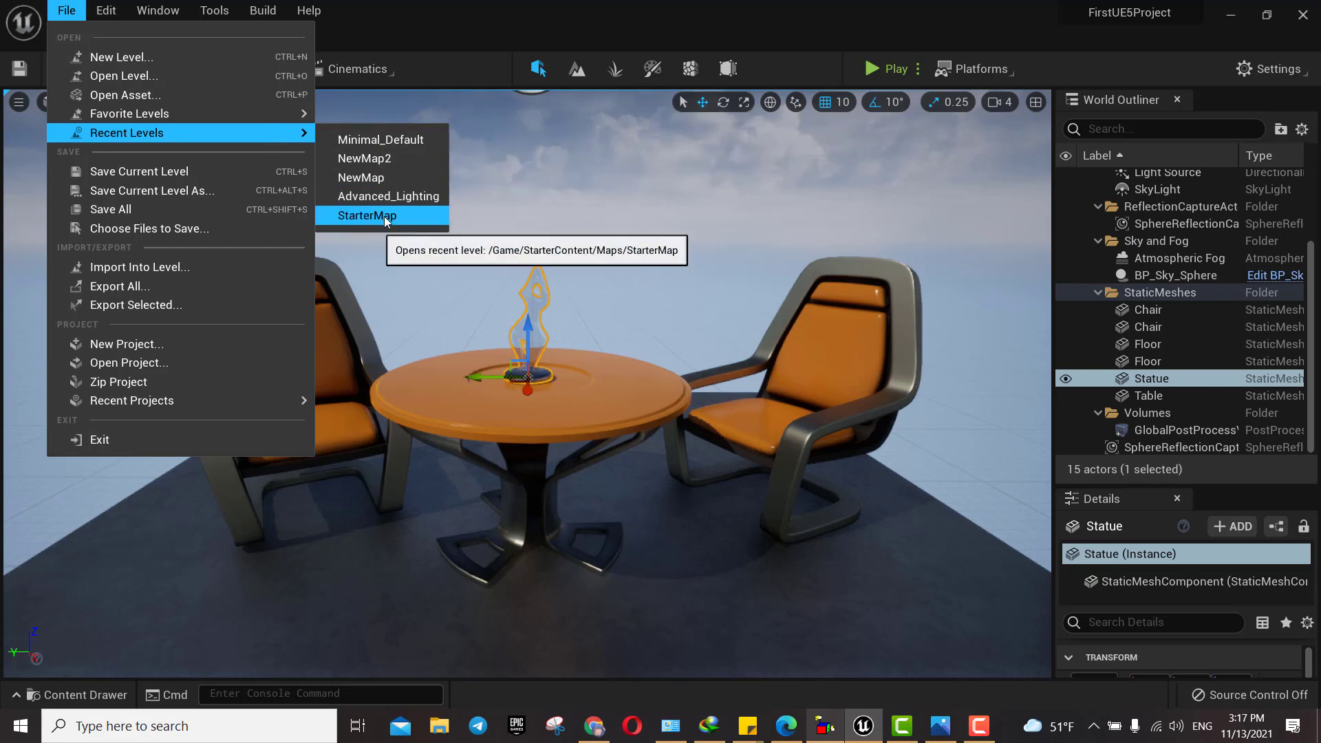
click(370, 178)
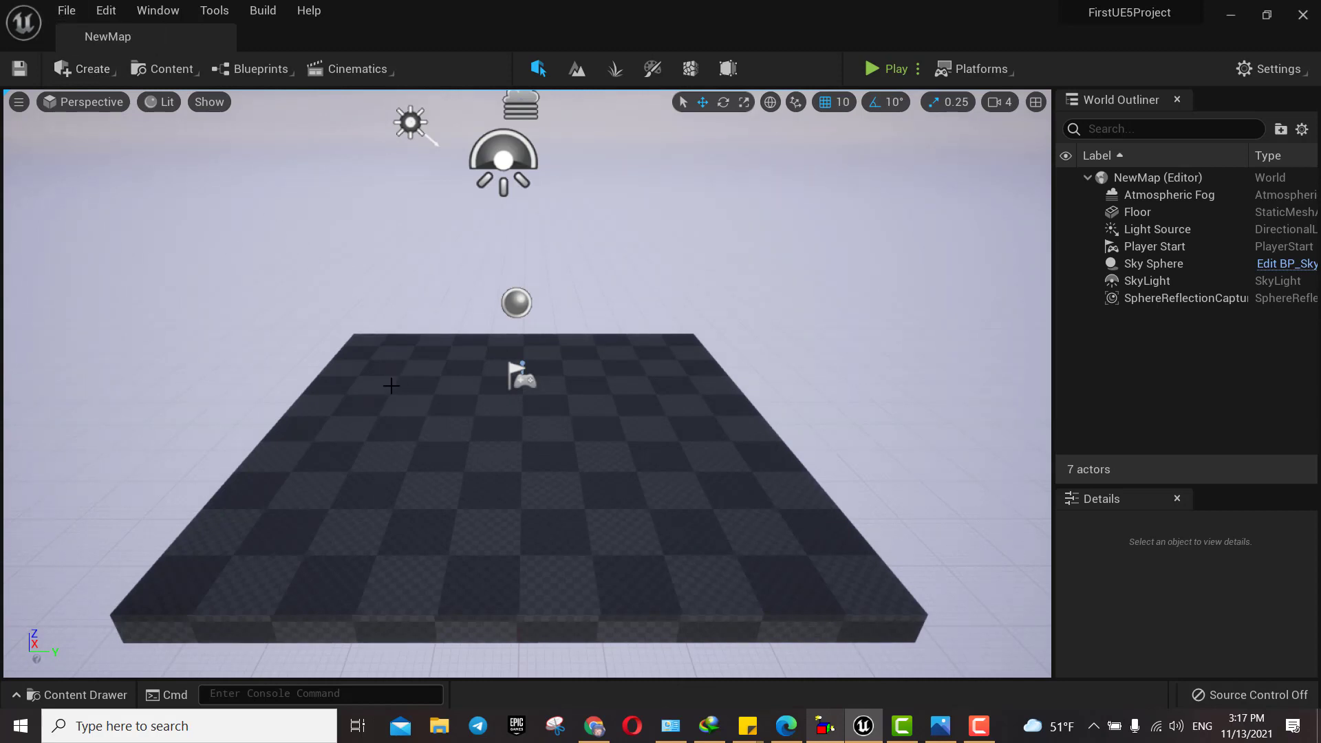
Step: Check the option for adding NewMap to the favorite levels, and select the floor in the viewport
click(66, 10)
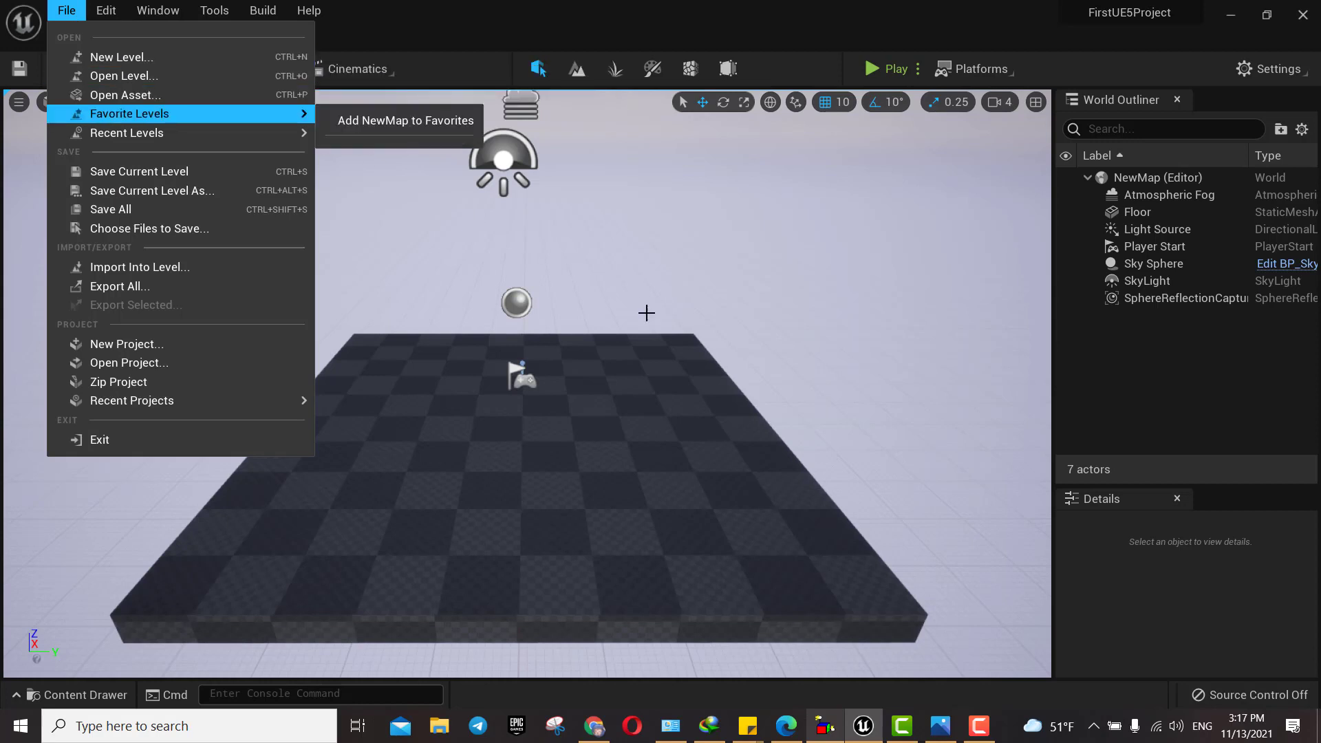
click(689, 363)
click(689, 363)
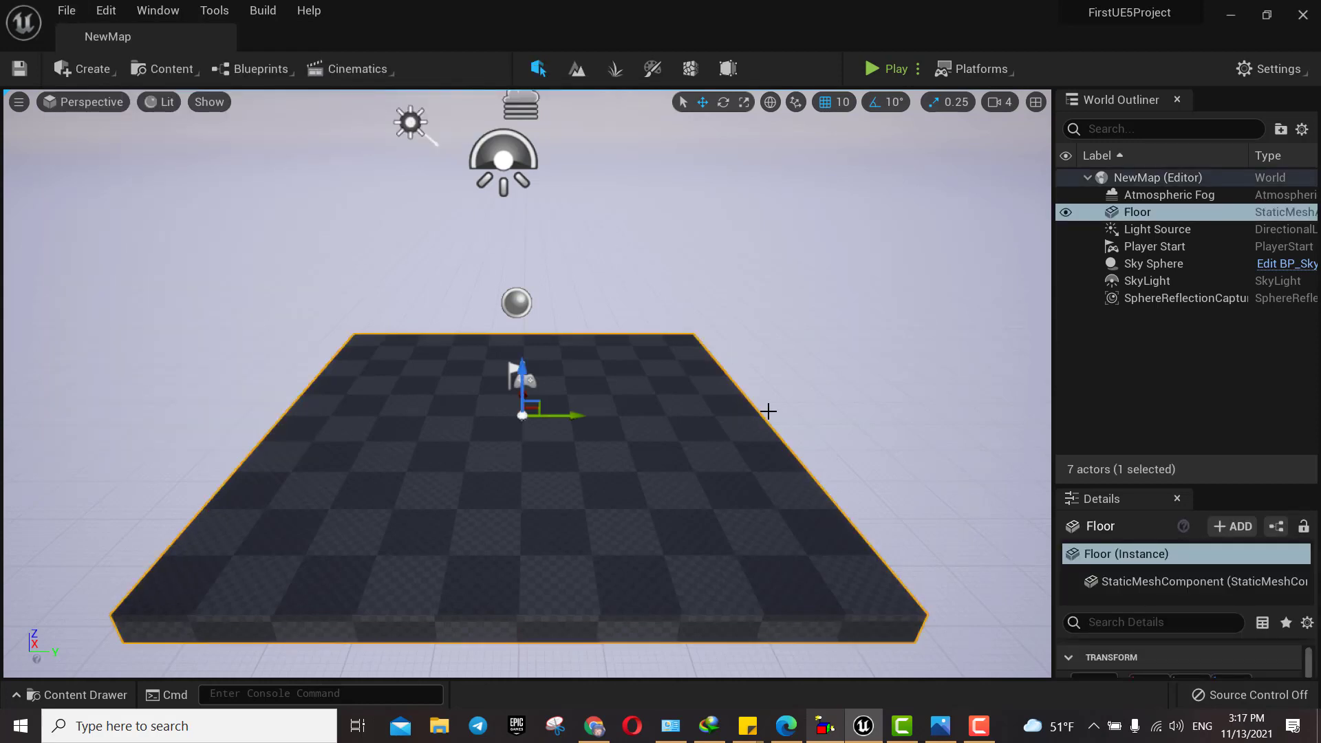